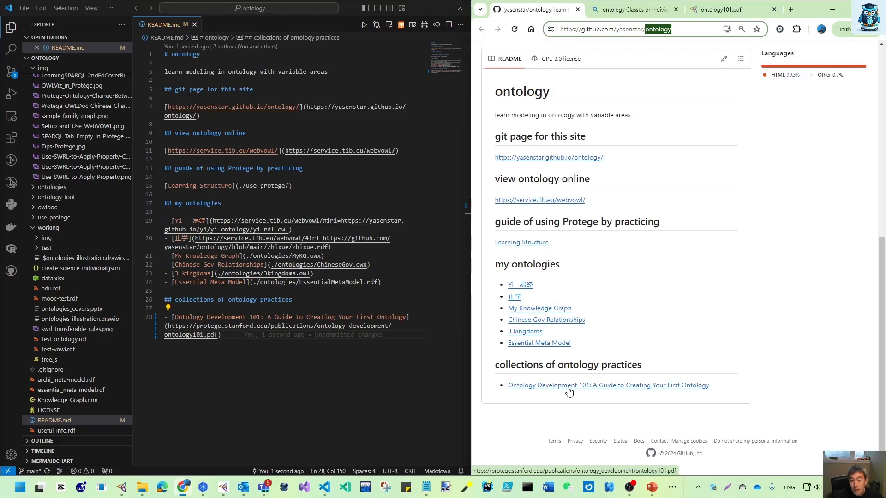
Step: Show ontology101.pdf without the page thumbnails and enlarge it to 100% at section 4.6, "An instance or a class?"
click(722, 9)
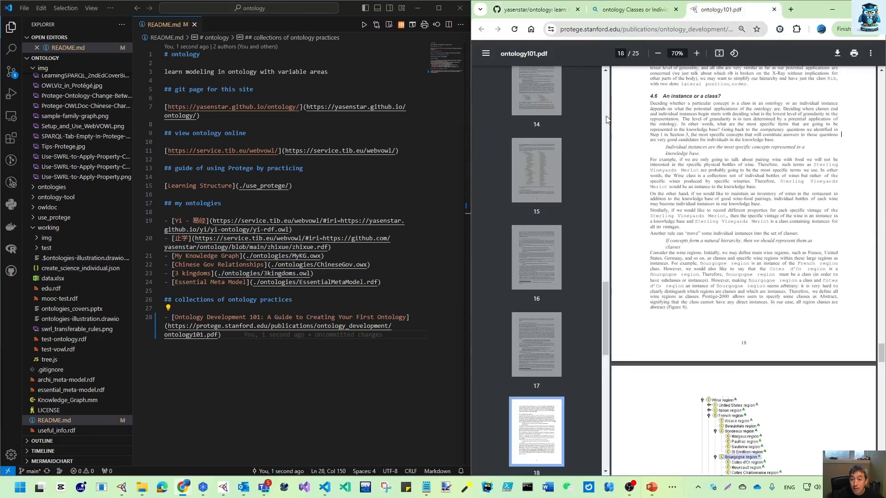
click(485, 54)
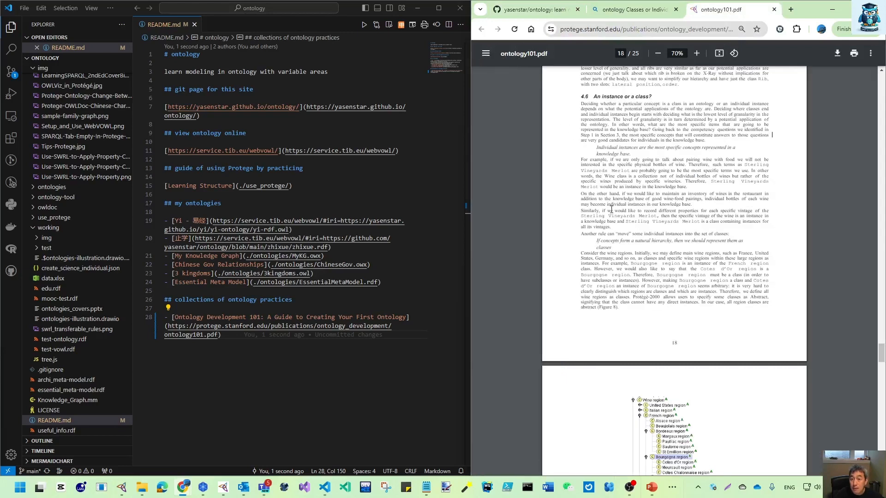
click(696, 54)
click(697, 54)
click(697, 54)
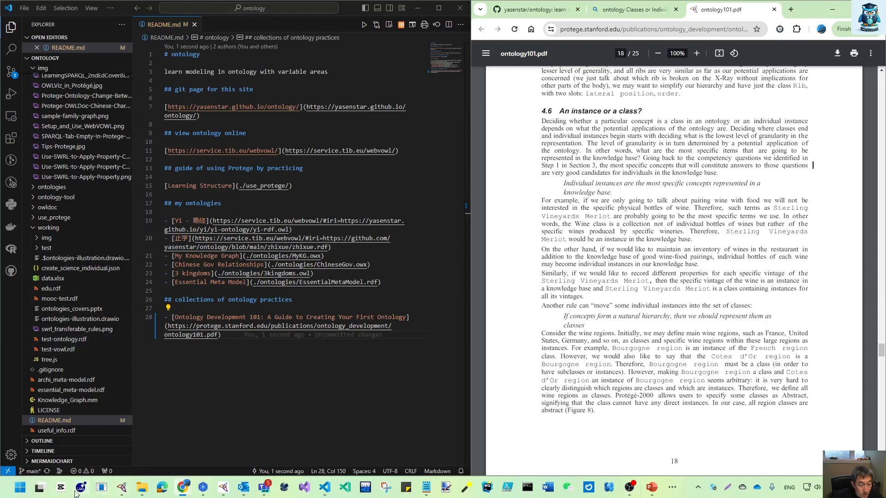
Step: Switch to Protégé, open test-ontology.rdf from the working folder in a new window, and minimize the cn-medo window
click(121, 488)
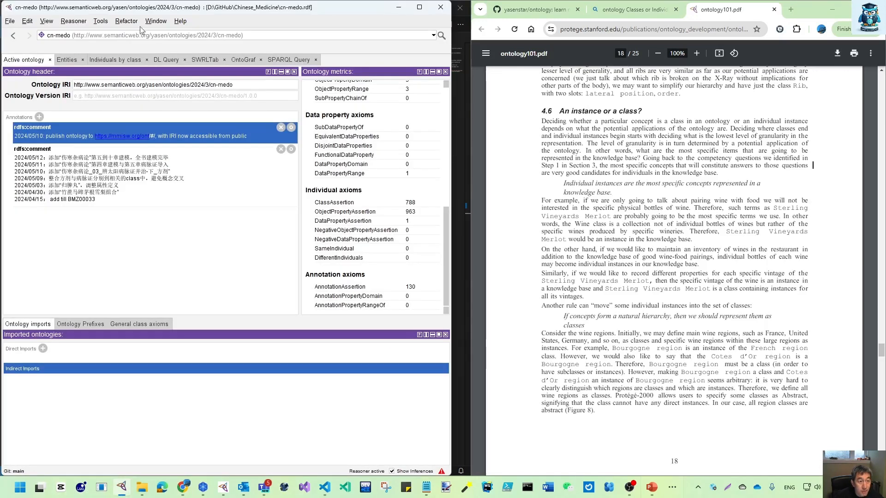
click(10, 20)
click(35, 48)
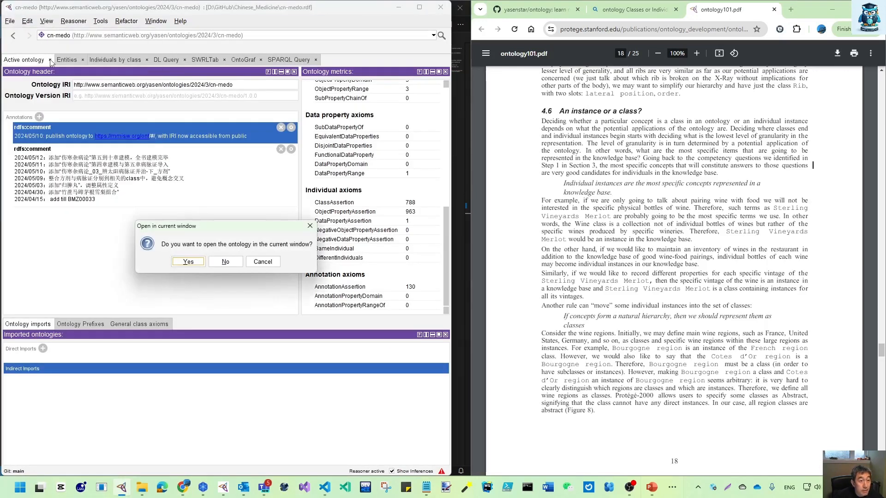
click(226, 263)
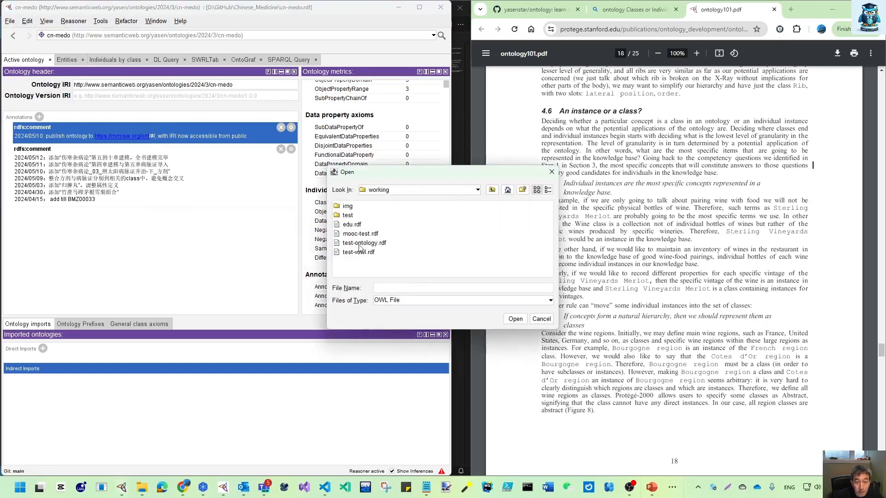
double_click(359, 243)
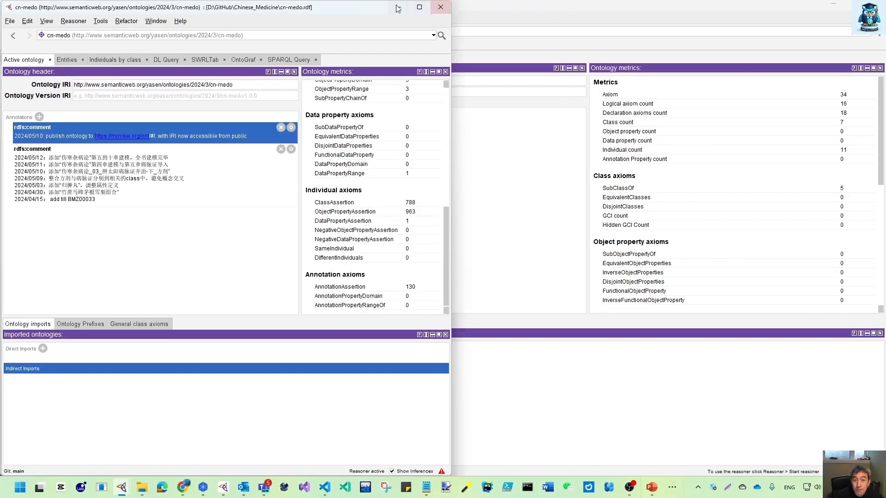
click(397, 8)
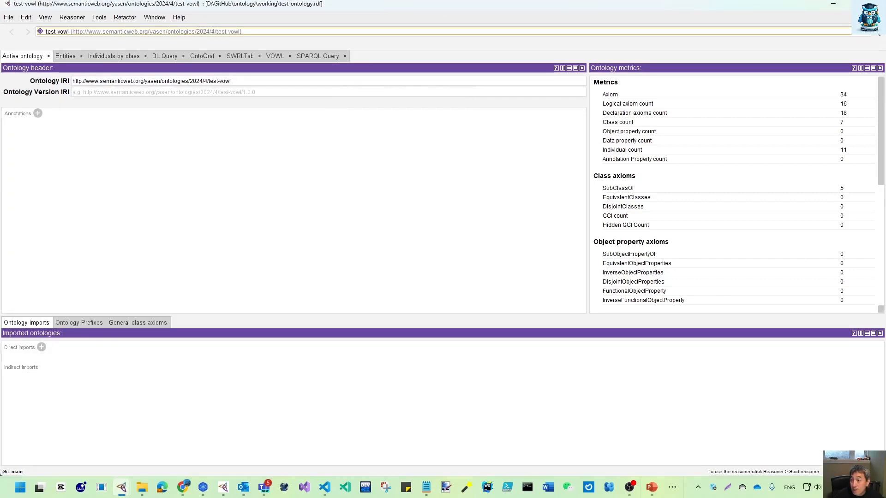
Step: Resize and reposition the test-vowl ontology window so it fills the screen half beside the VS Code editor
drag(885, 65, 863, 83)
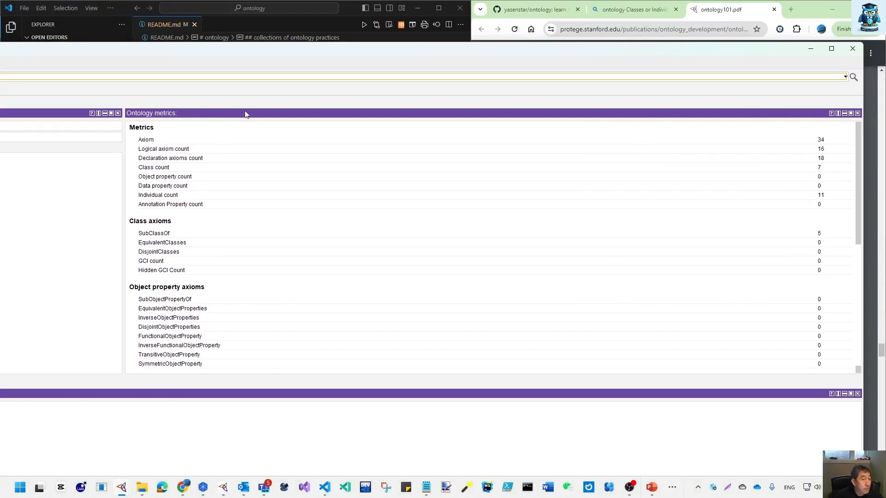
drag(676, 51, 412, 28)
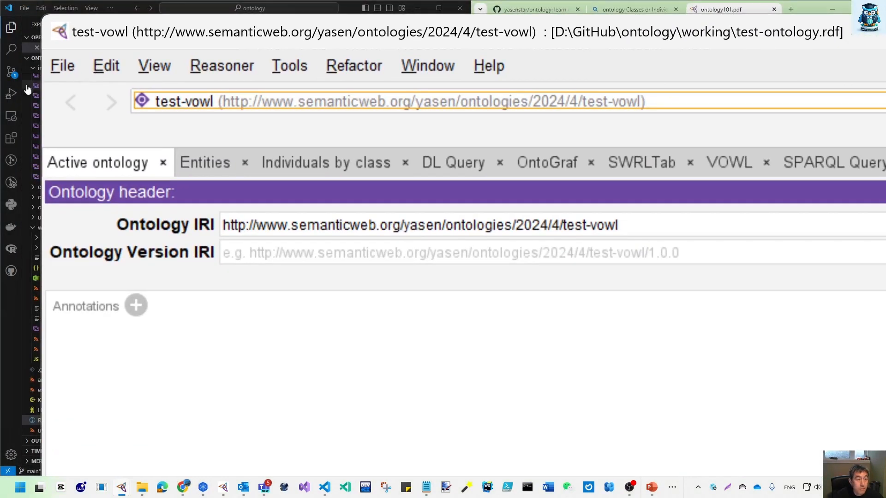
drag(39, 89, 559, 119)
drag(732, 31, 728, 13)
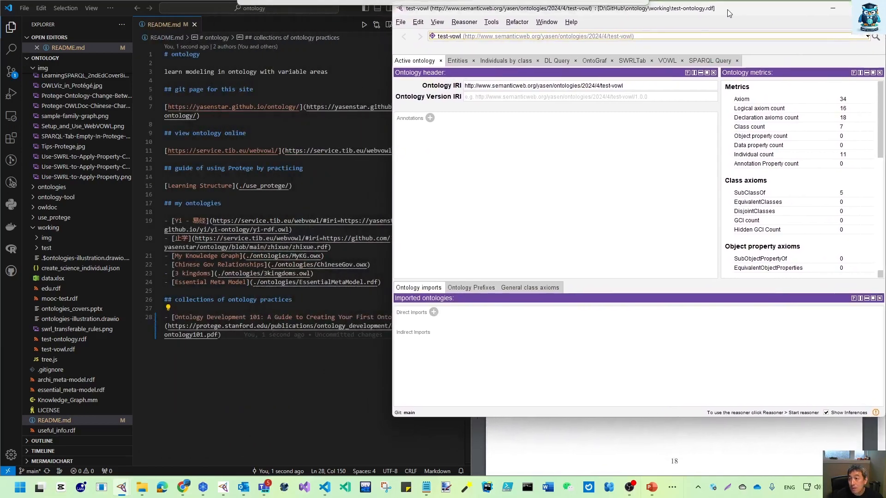
double_click(631, 417)
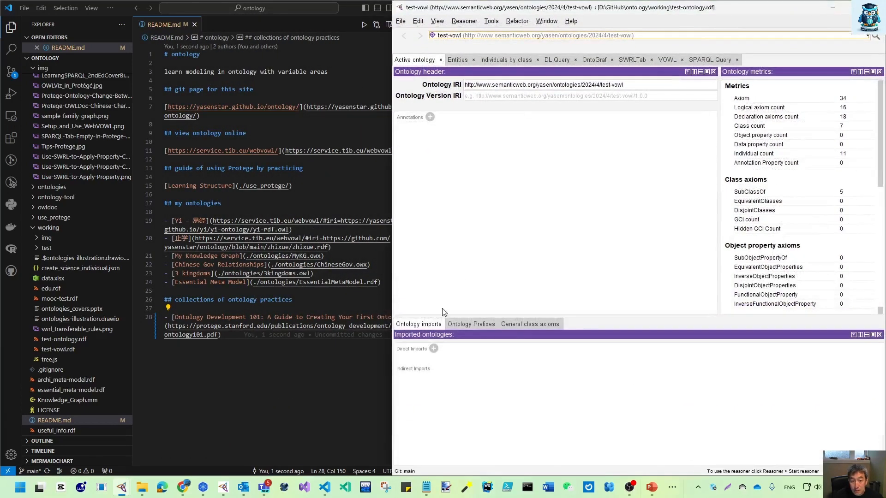
drag(393, 253, 468, 255)
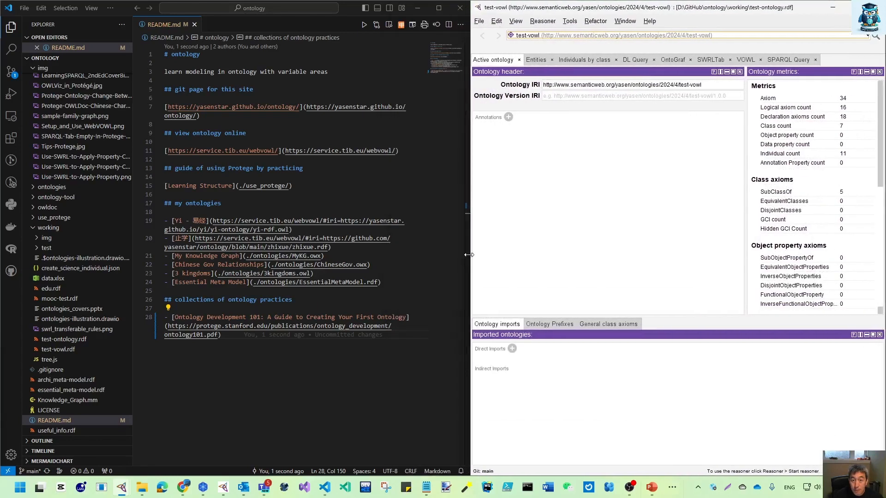
Step: Display the ontology's class hierarchy under owl:Thing and examine the subclasses of biology and 生物
click(535, 65)
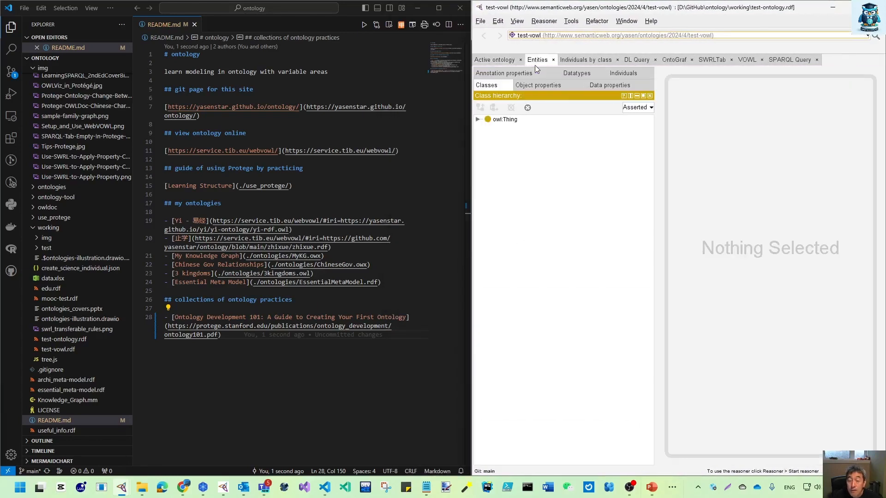
click(477, 120)
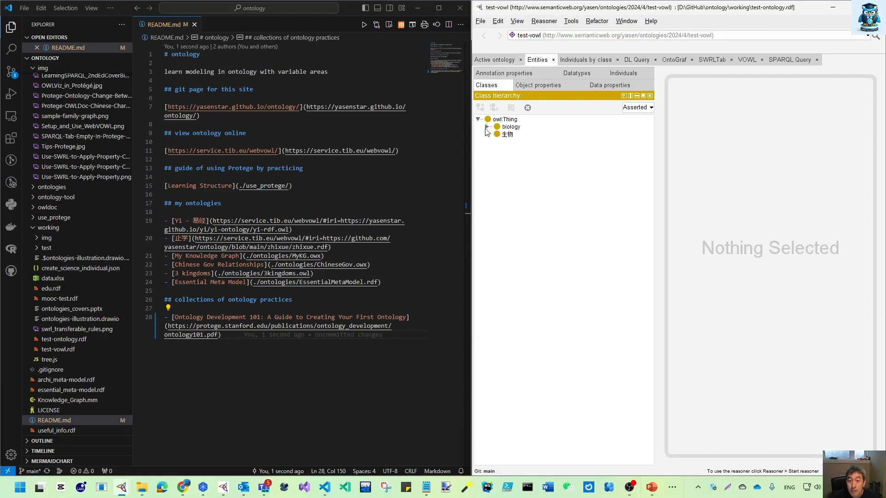
click(487, 127)
click(487, 156)
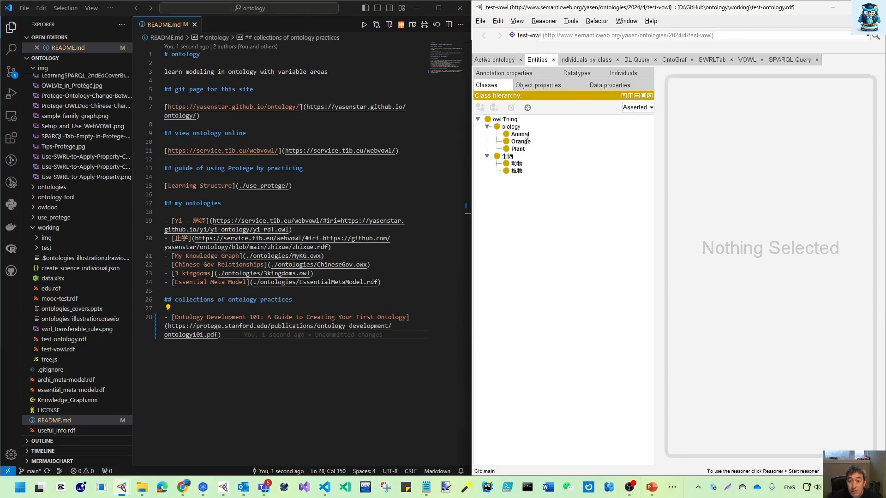
click(486, 156)
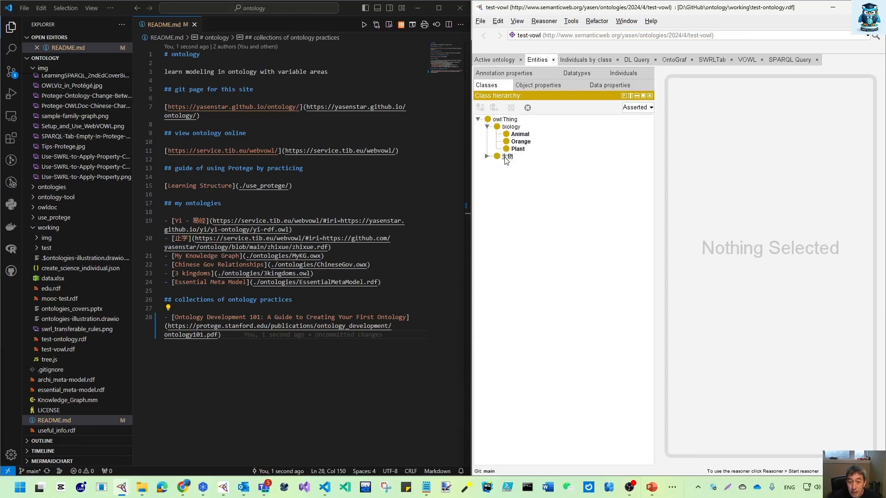
Step: Delete the 生物 class together with its asserted descendant entities
right_click(499, 157)
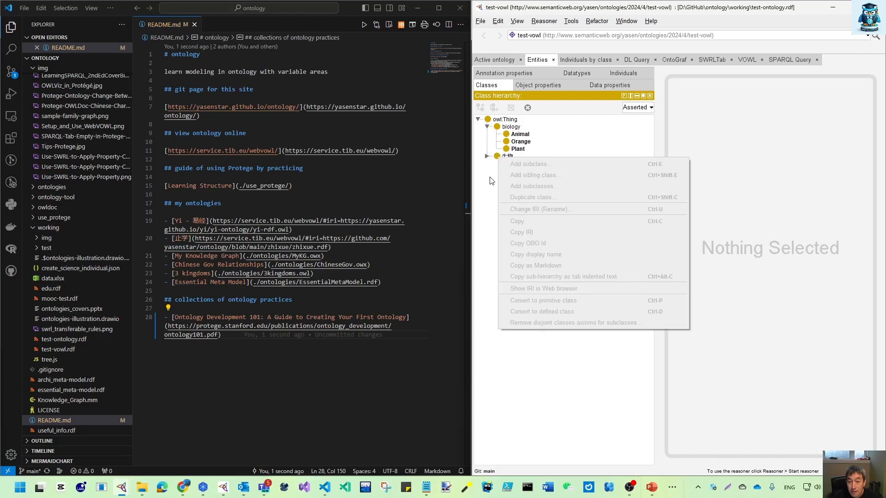
click(493, 181)
click(508, 157)
right_click(509, 157)
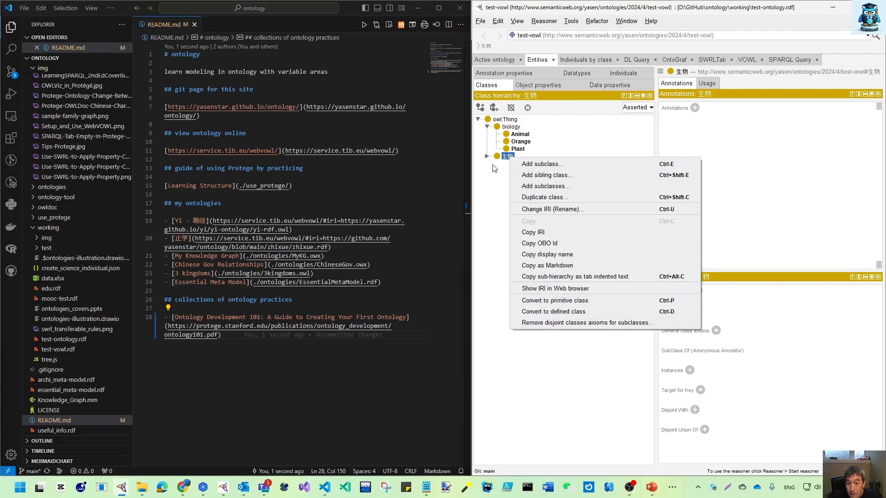
click(497, 21)
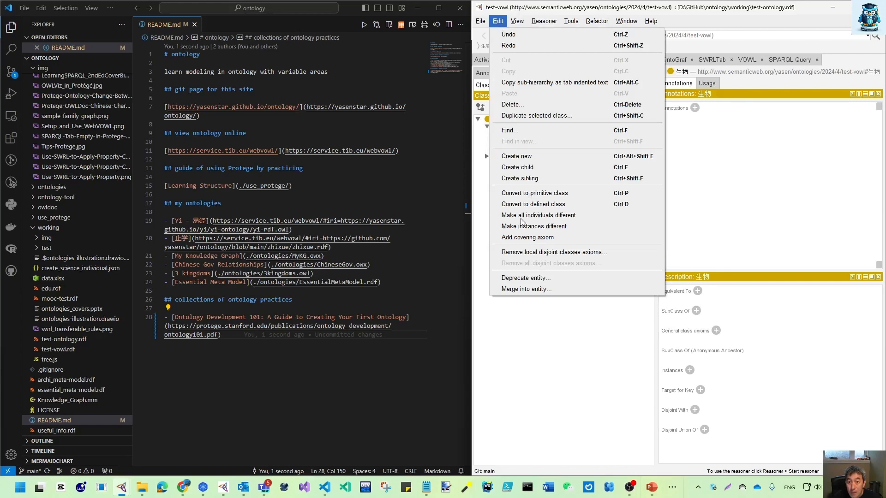
click(512, 104)
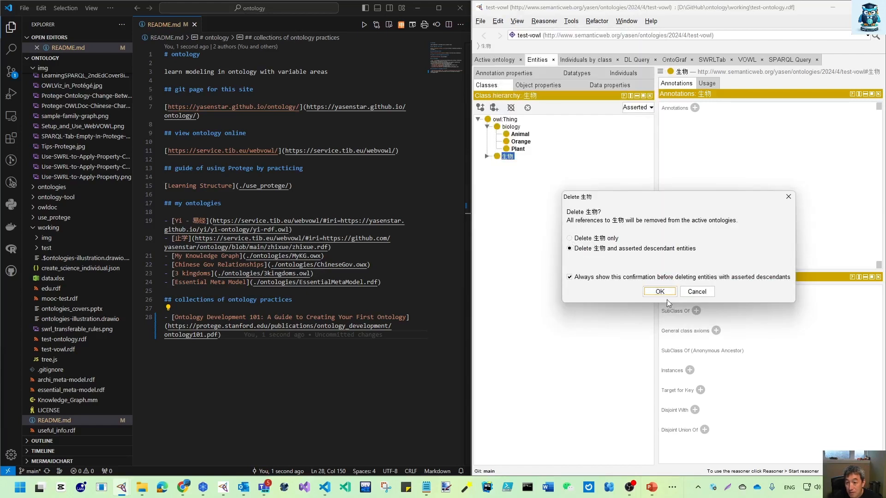
click(666, 294)
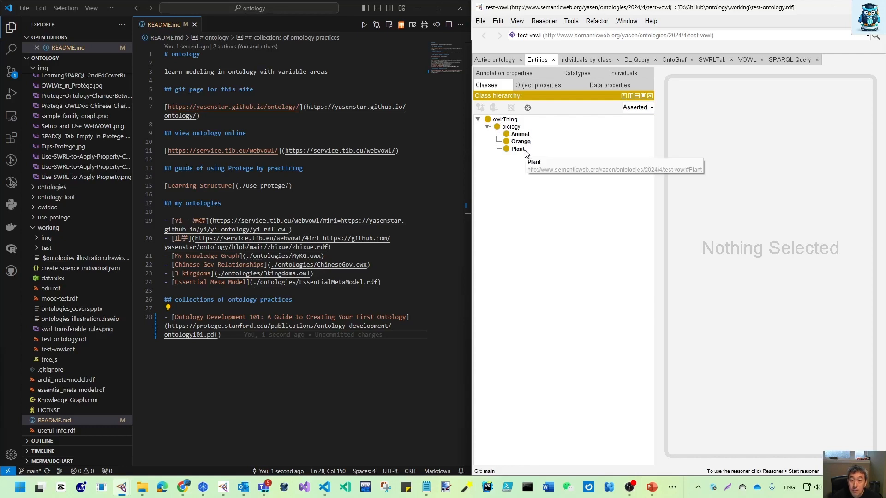
Step: Inspect the descriptions and asserted instances of the Animal, Plant and Orange classes
click(523, 135)
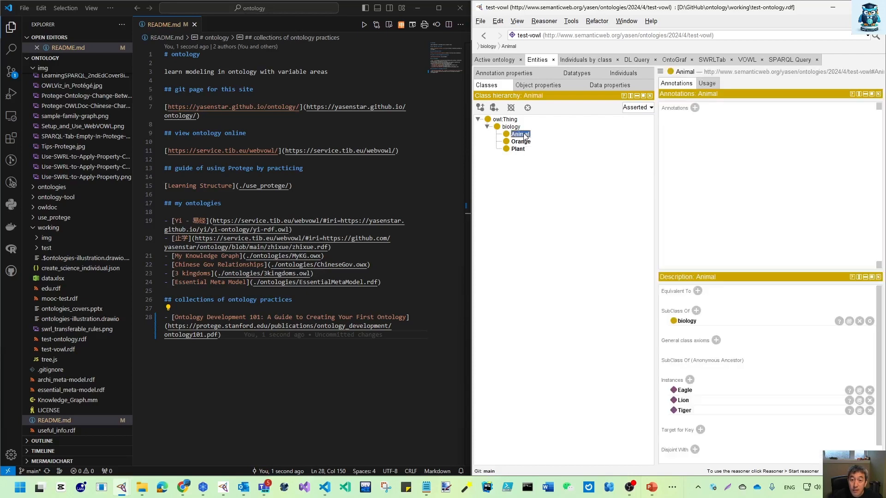
click(520, 149)
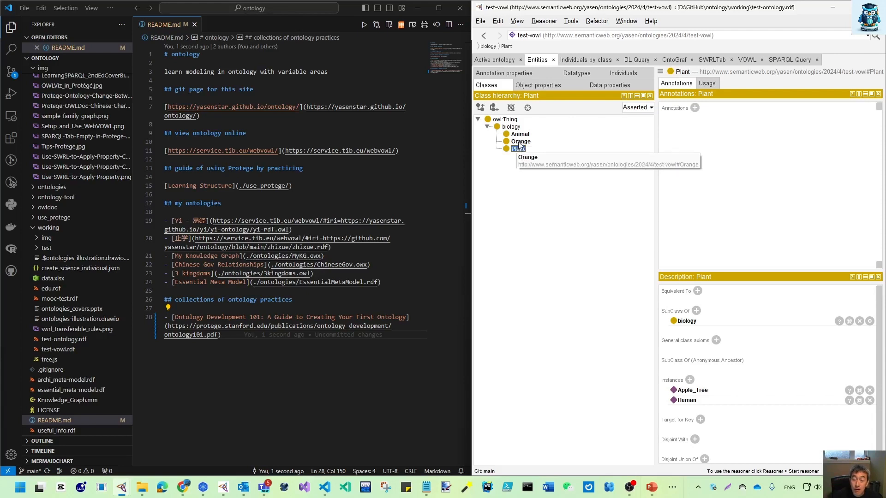
click(519, 144)
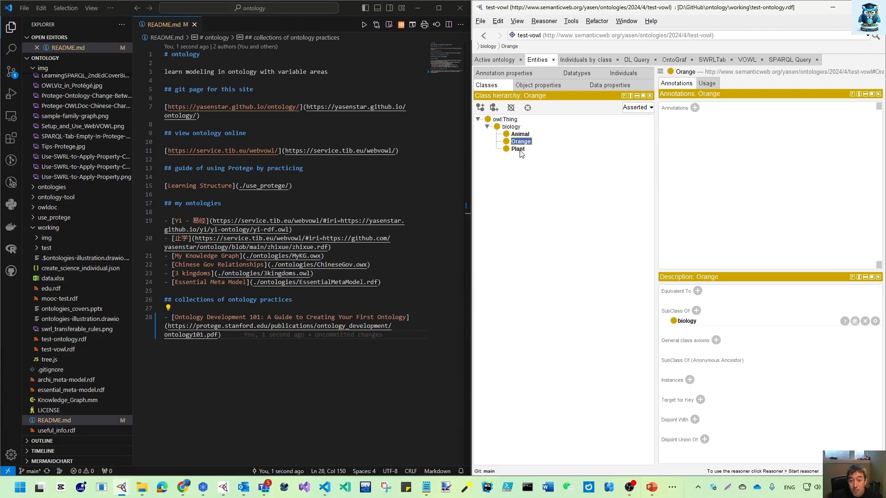
Step: Review individuals by class, comparing the direct instances of Plant and Animal, and inspect the type of the Human individual
click(583, 63)
click(518, 125)
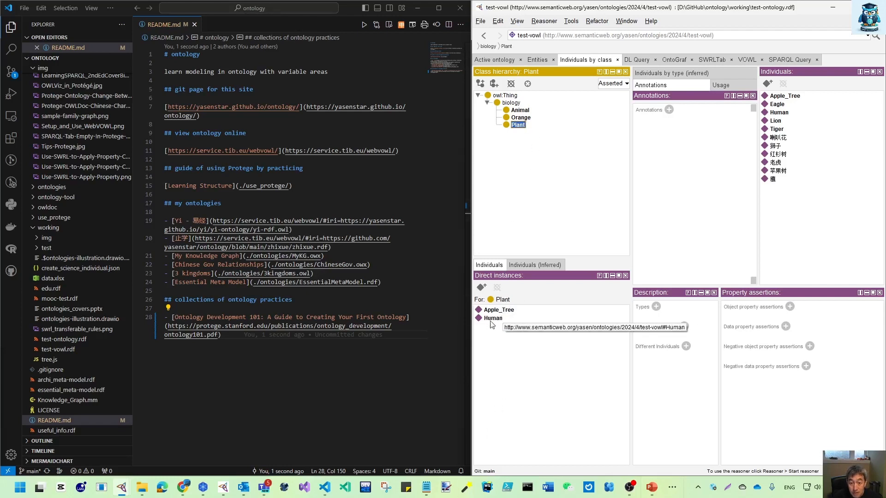
click(520, 110)
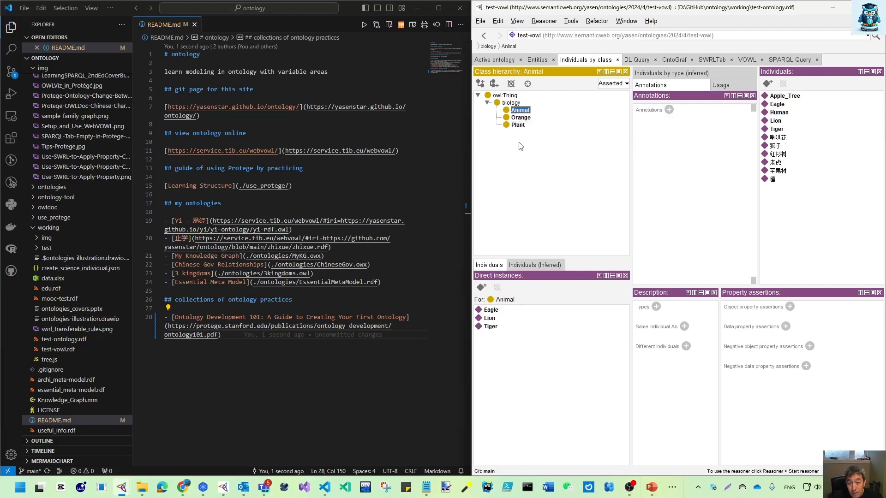
click(518, 125)
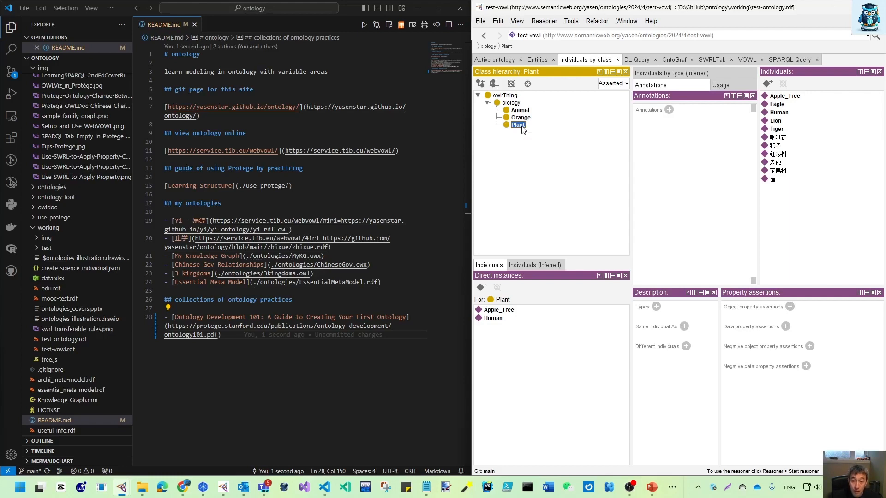
click(499, 319)
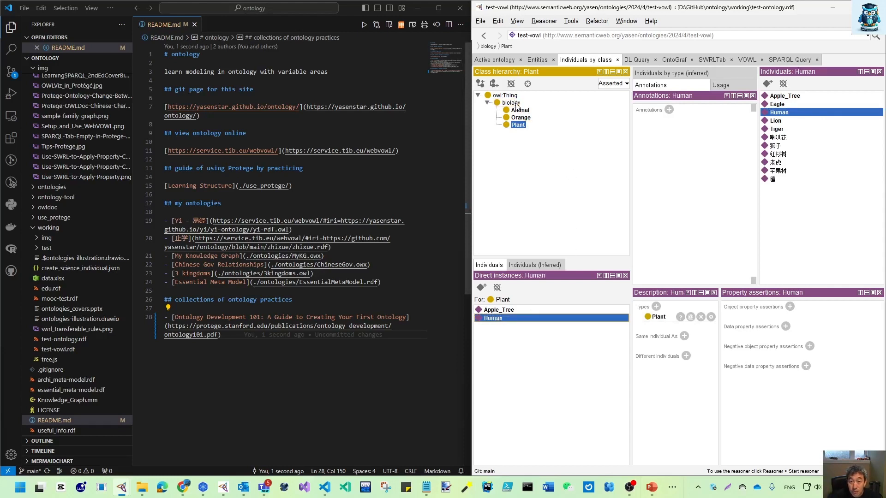
Step: Try making Orange a subclass of Plant in the class hierarchy, and undo the move
click(523, 120)
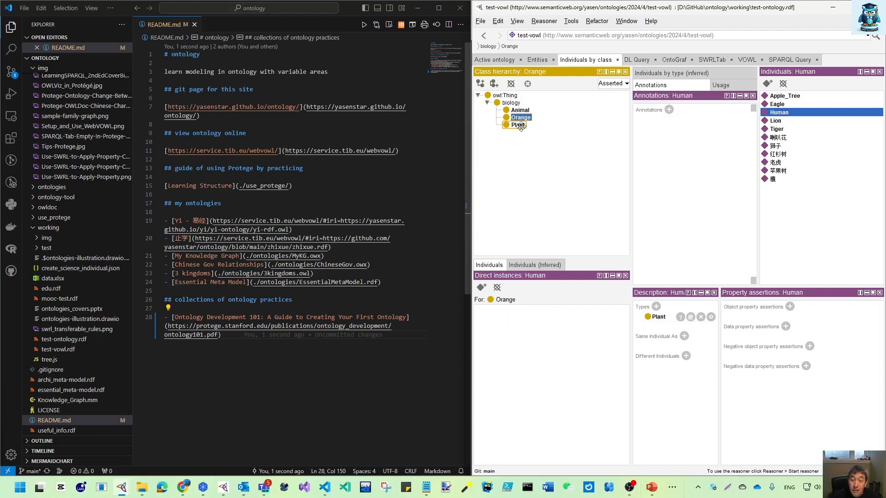
drag(521, 127, 522, 128)
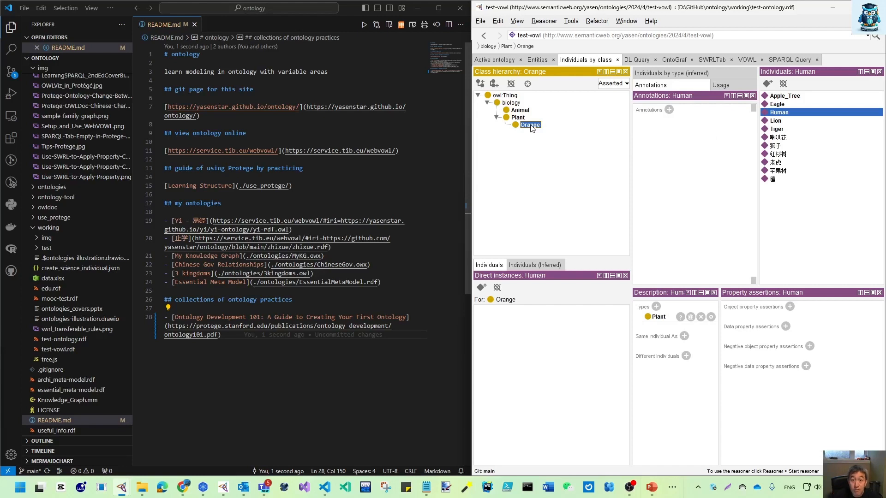
key(ctrl+z)
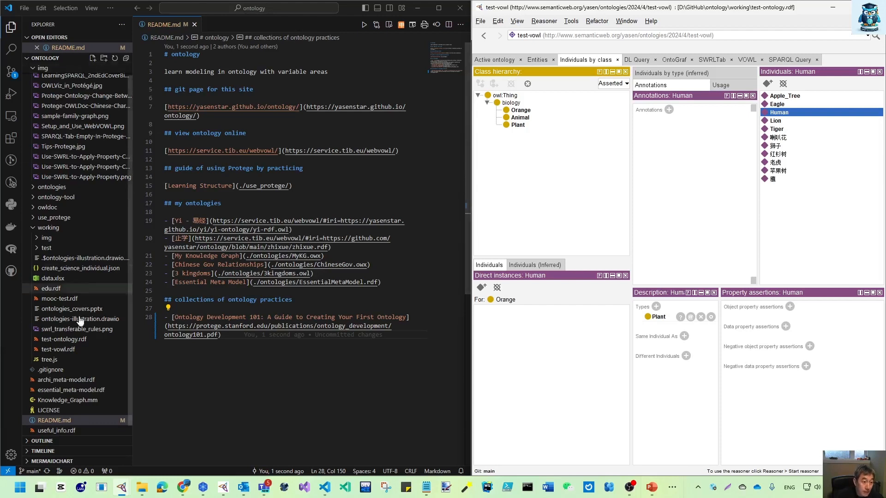
Step: Open working/test-ontology.rdf in VS Code, narrow the file explorer to widen the editor, and close README.md
click(68, 340)
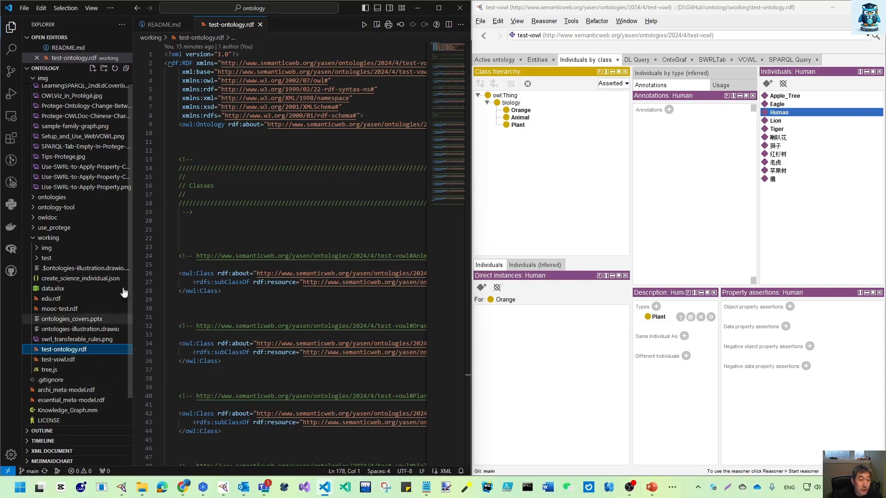
drag(132, 229, 103, 229)
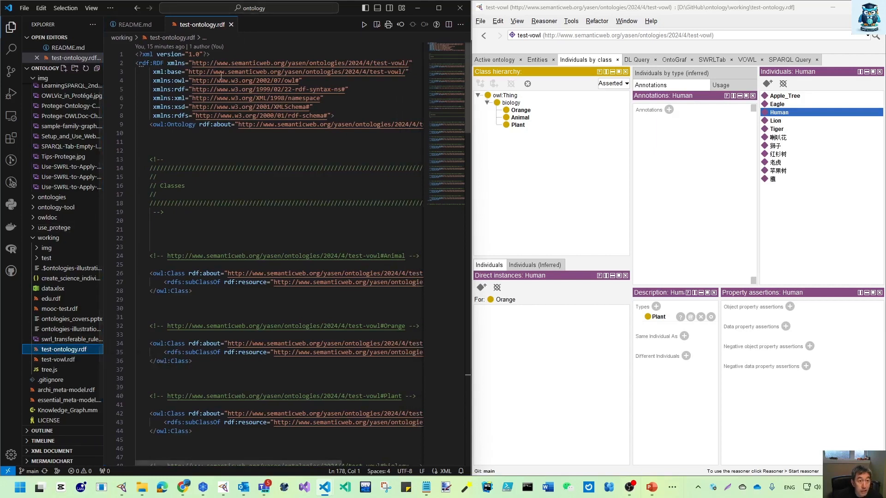
click(157, 25)
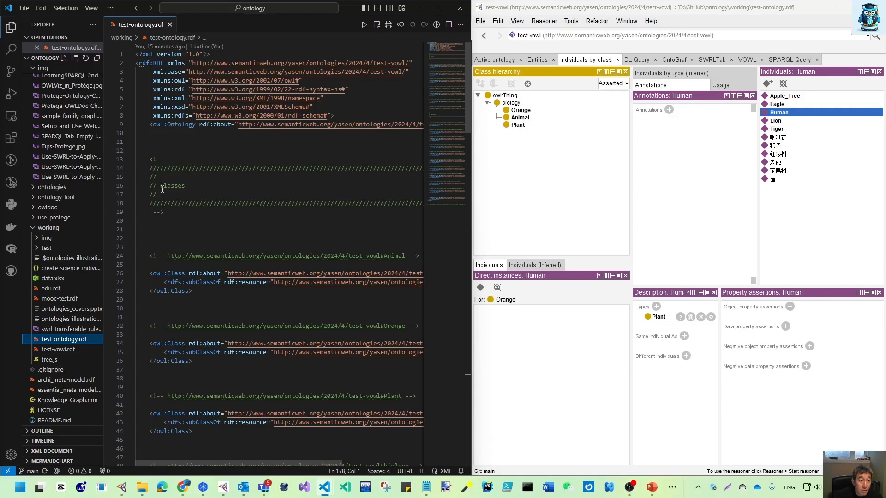
Step: Create an object property named belongsTo under owl:topObjectProperty in Protégé
mouse_move(467, 92)
mouse_down()
mouse_move(477, 203)
mouse_move(471, 196)
mouse_move(463, 392)
mouse_move(463, 76)
mouse_up()
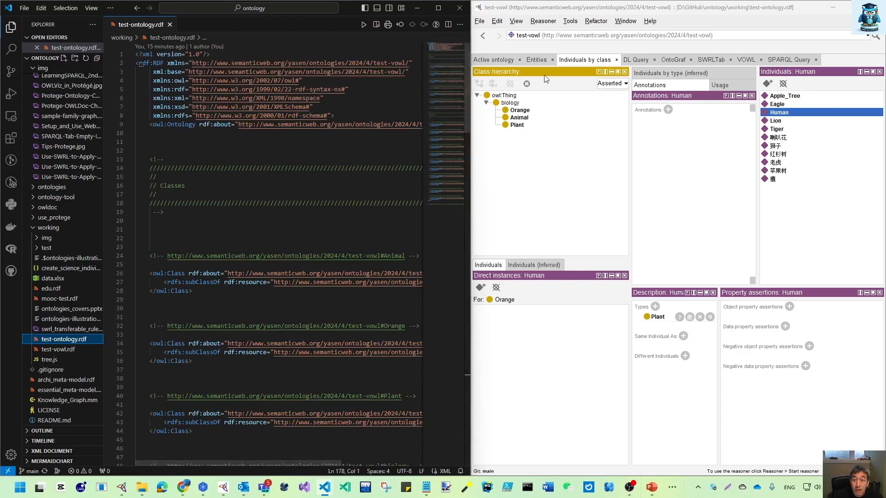
click(579, 59)
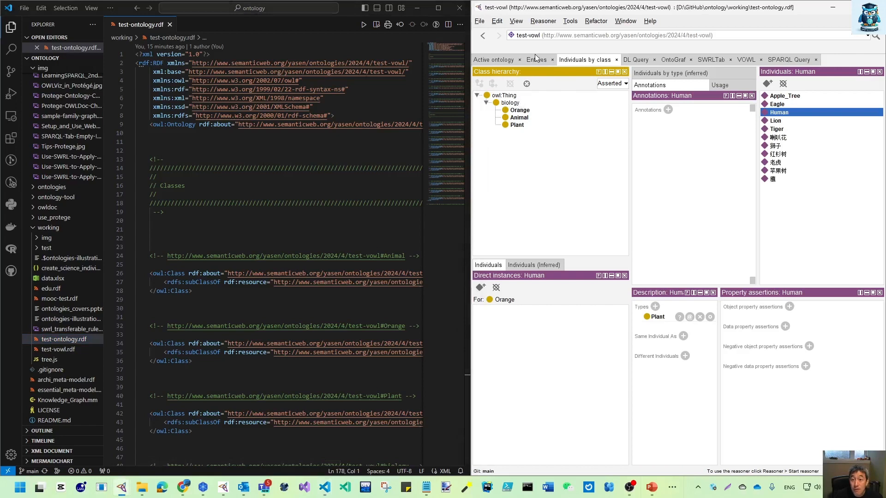
click(537, 59)
click(543, 85)
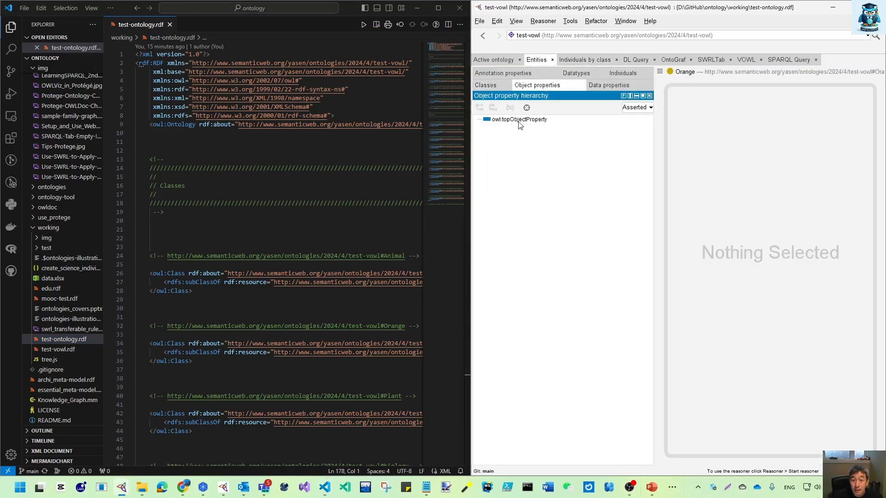
click(516, 120)
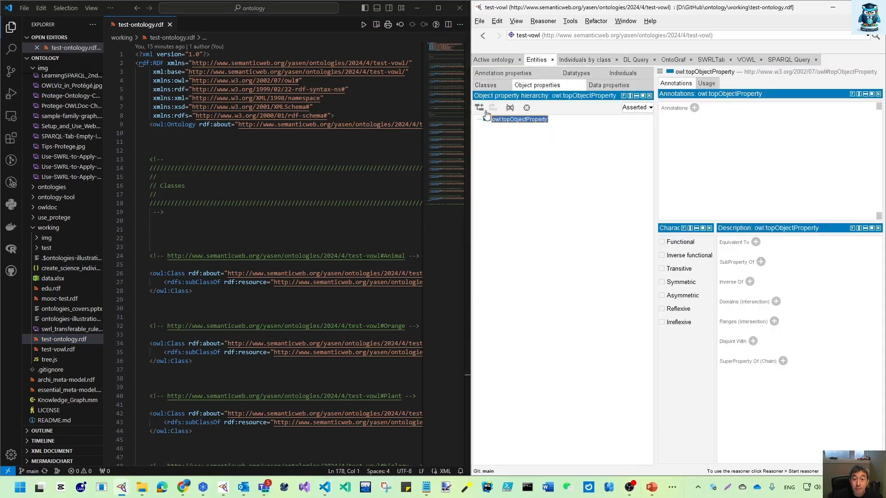
click(480, 107)
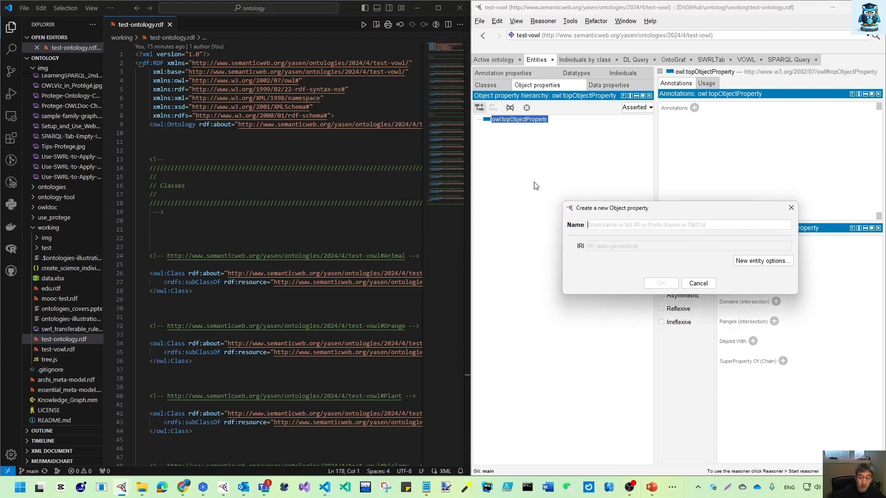
text(bel)
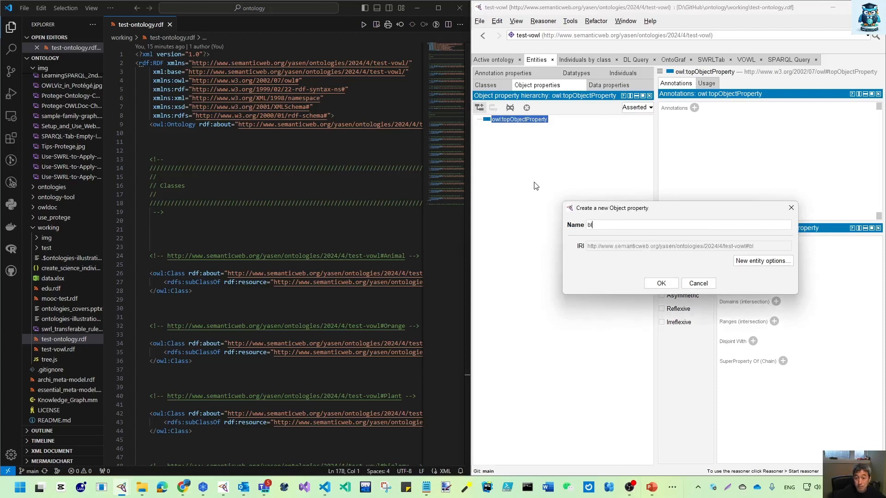
text(ongsTo)
click(661, 284)
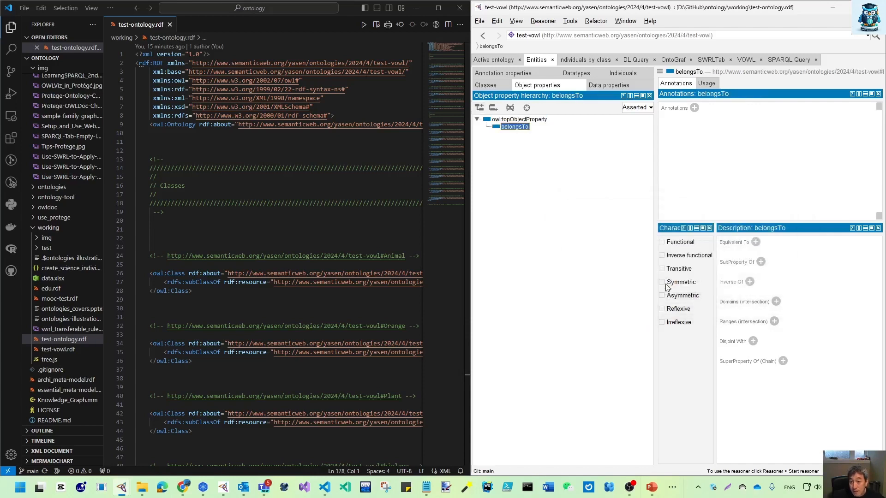
Step: Save the ontology and check the belongsTo declaration in the RDF source
key(ctrl+s)
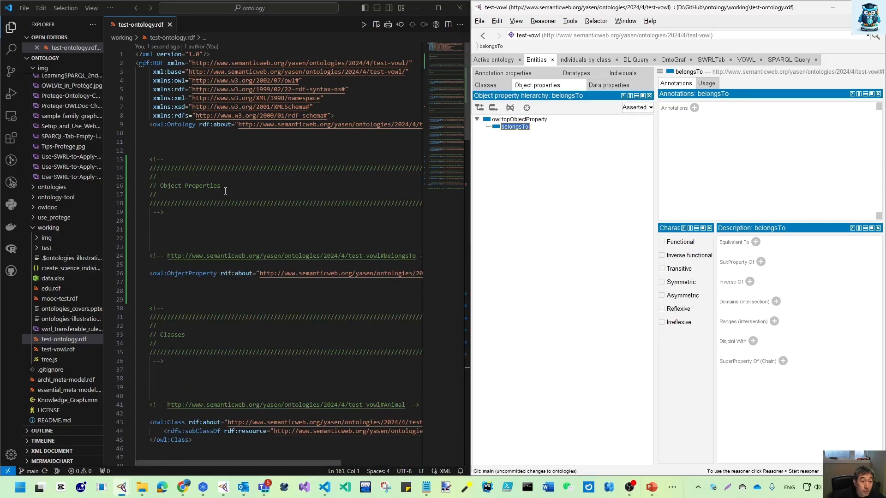
drag(273, 464, 355, 463)
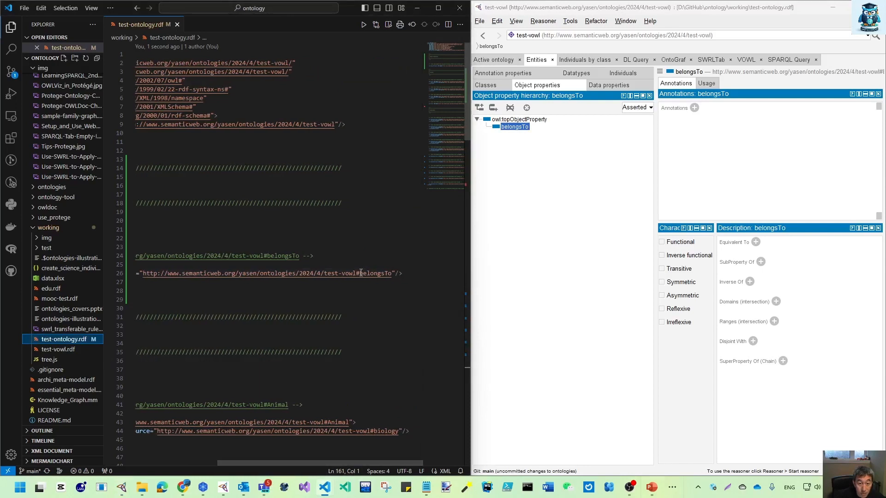
drag(360, 274, 387, 273)
Step: Create a data property named height under owl:topDataProperty
click(610, 86)
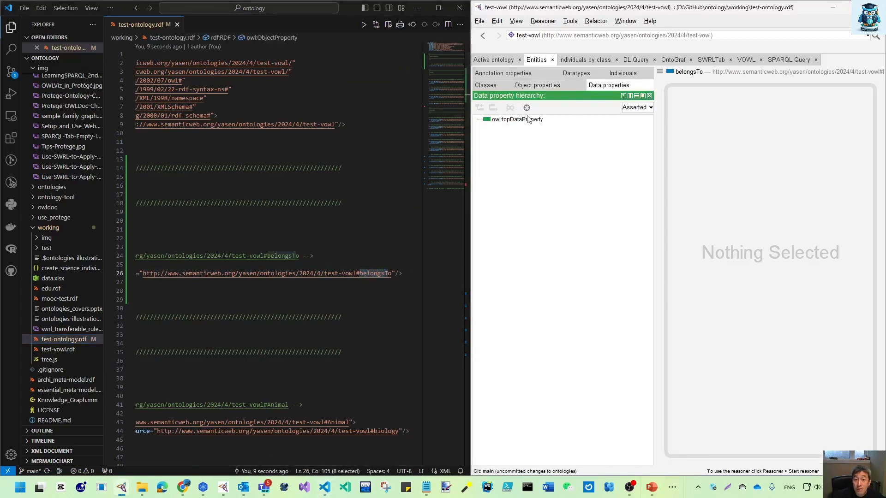
click(517, 119)
click(479, 108)
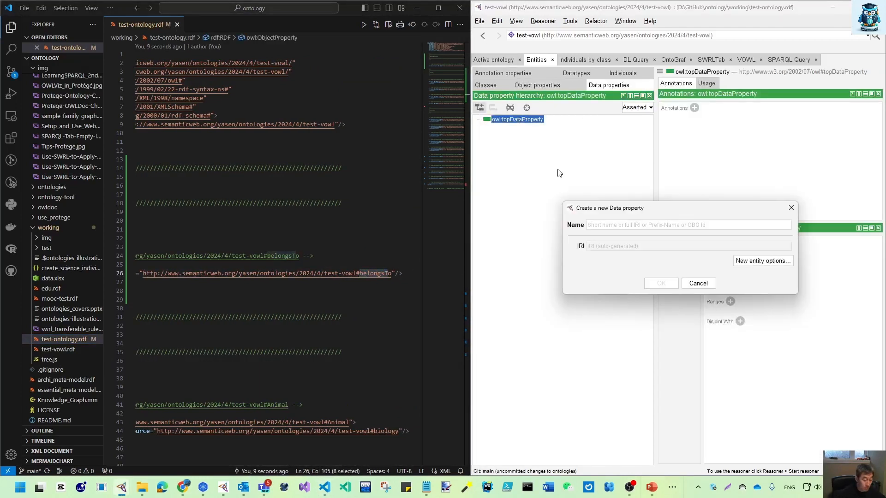
text(height)
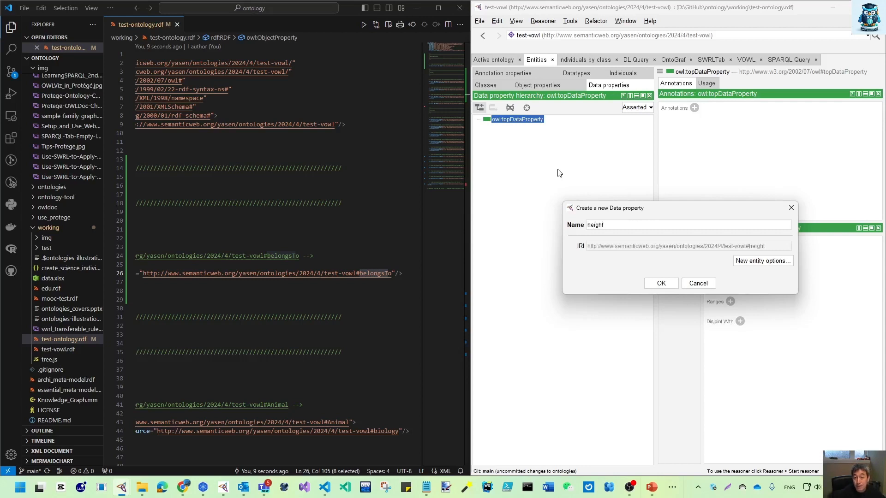
key(Return)
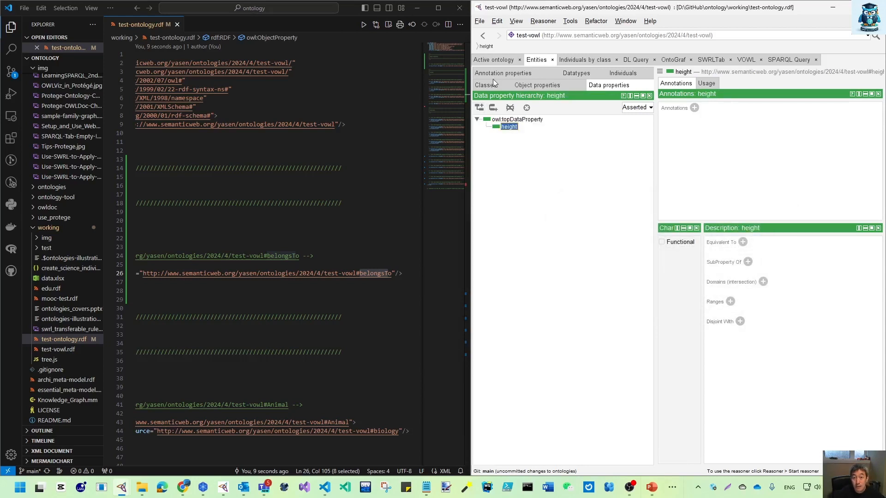
Step: Add a data property named weight as a sibling of height and save the ontology
click(493, 107)
text(weight)
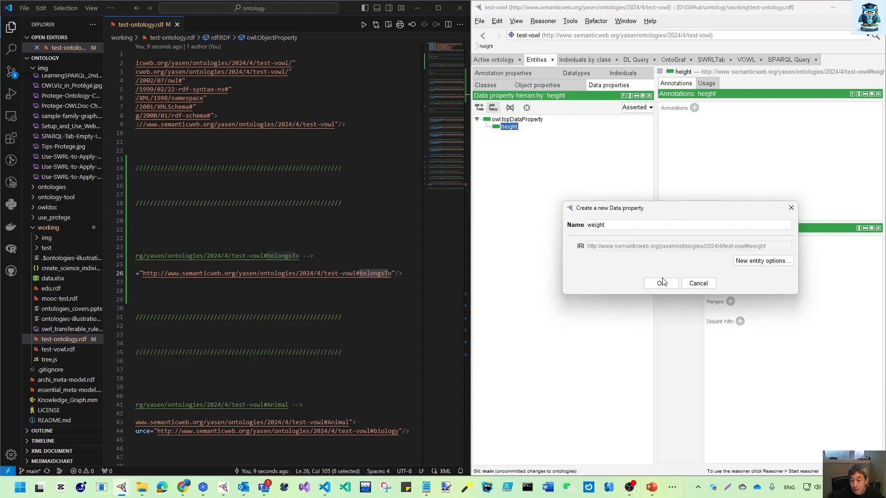
key(Return)
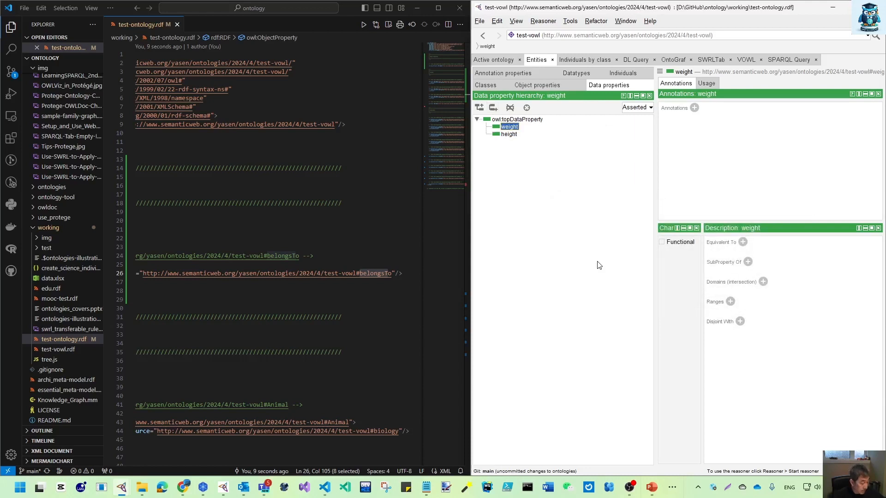
key(ctrl+s)
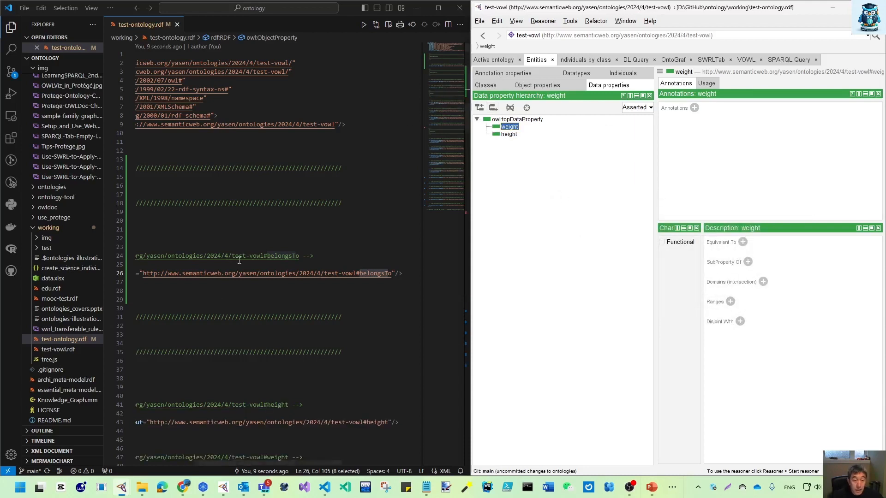
Step: Examine the Object Properties and Data properties sections of the RDF source in VS Code
drag(245, 464, 175, 460)
scroll(191, 339, down, 4)
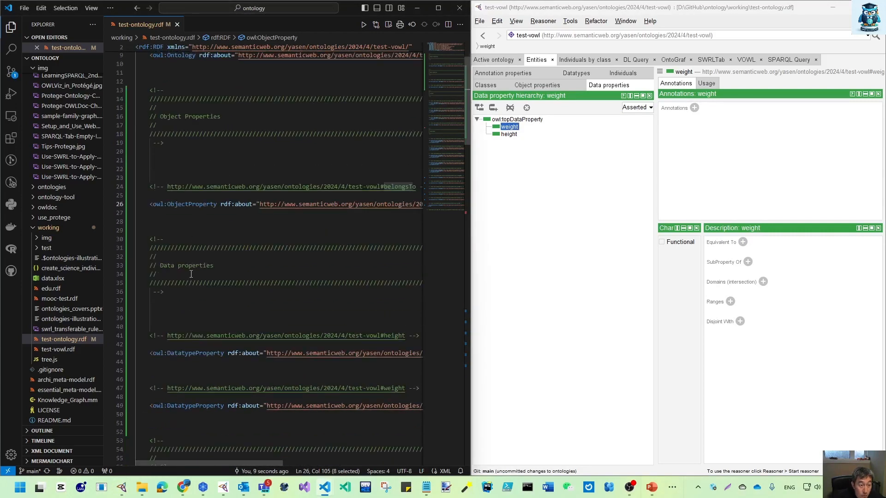
mouse_move(262, 463)
mouse_down()
mouse_move(331, 464)
mouse_move(258, 465)
mouse_up()
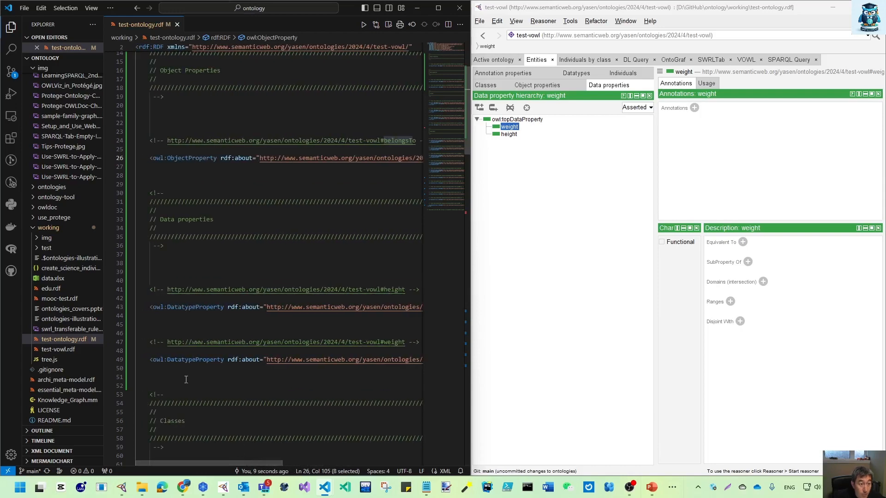
Step: Hide the VS Code file explorer and widen the editor window beside Protégé's individuals-by-class view
click(15, 30)
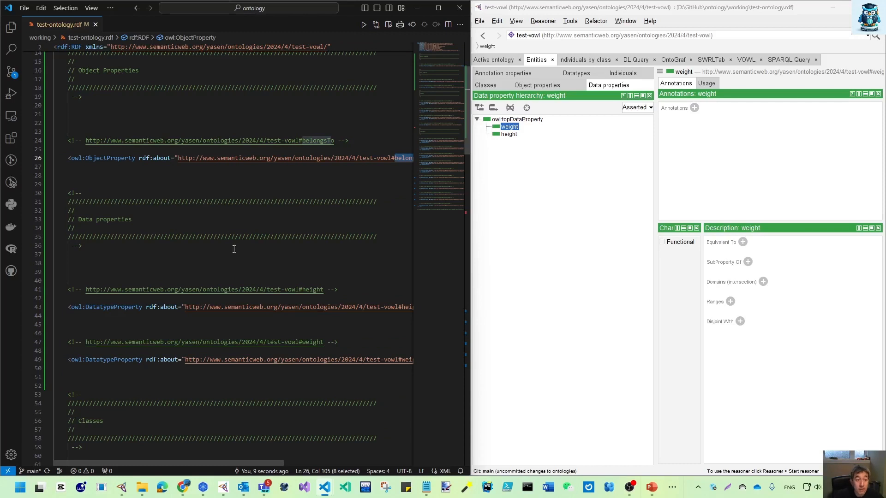
scroll(235, 243, down, 10)
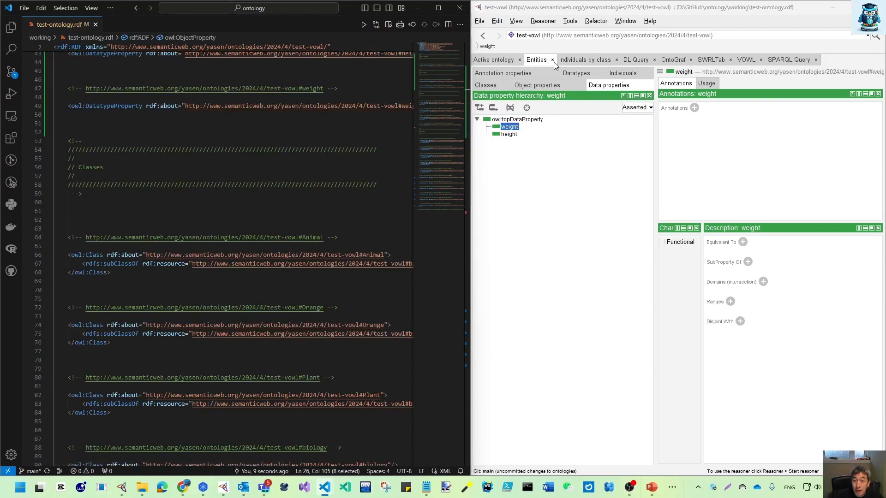
click(569, 60)
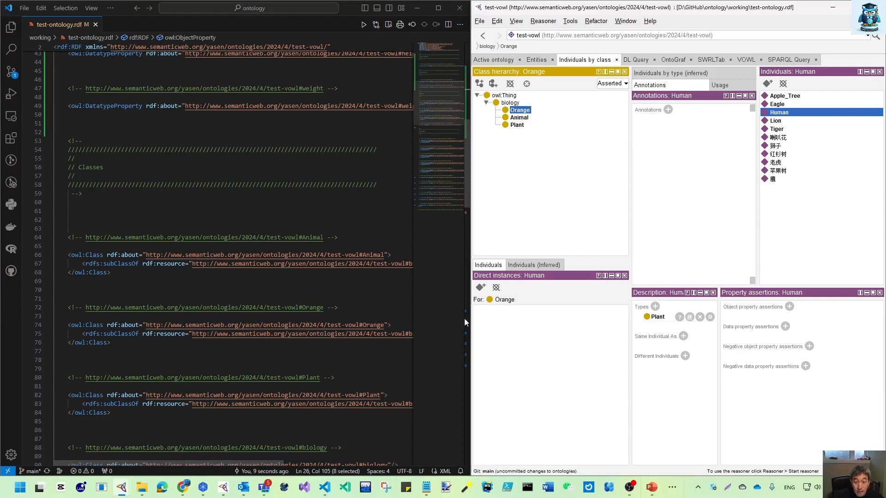
drag(470, 318, 527, 324)
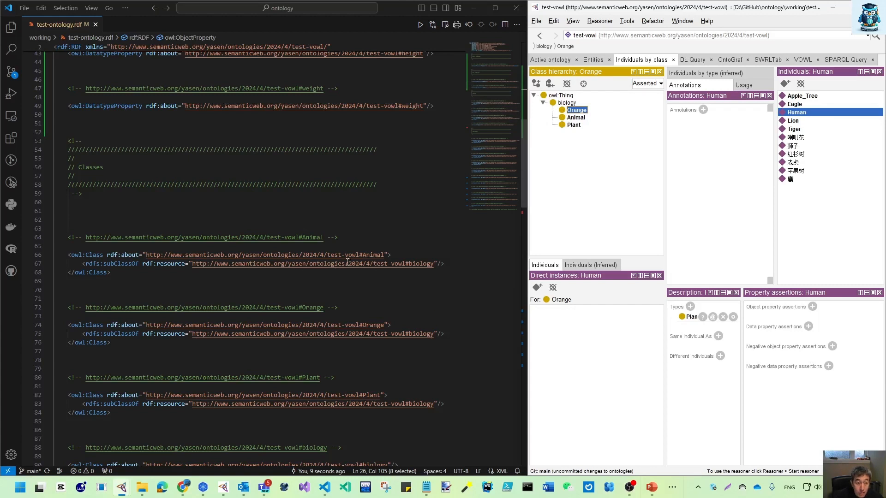
Step: Compare the owl:Class and rdfs:subClassOf declarations of Animal, Orange and Plant in the RDF source
click(122, 262)
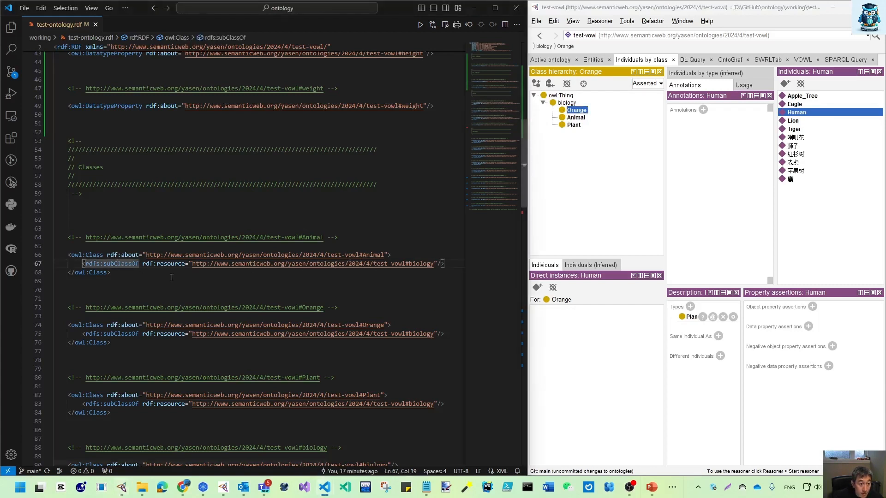
click(371, 255)
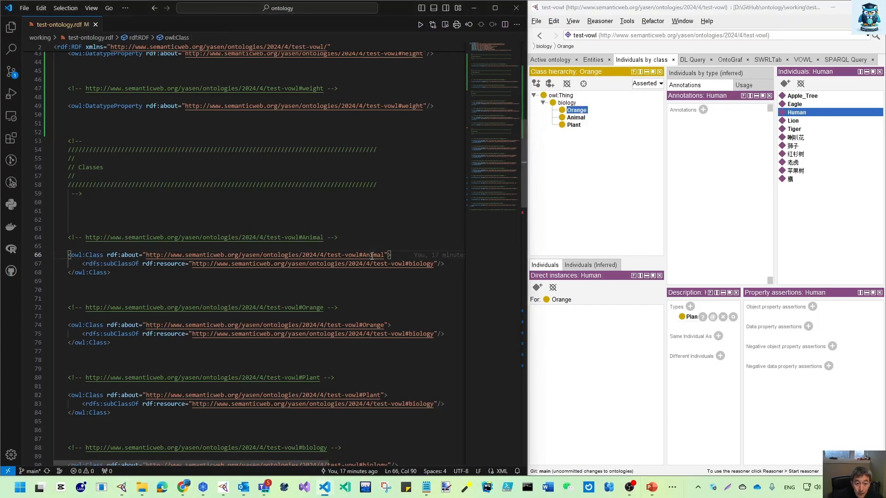
click(373, 326)
click(374, 404)
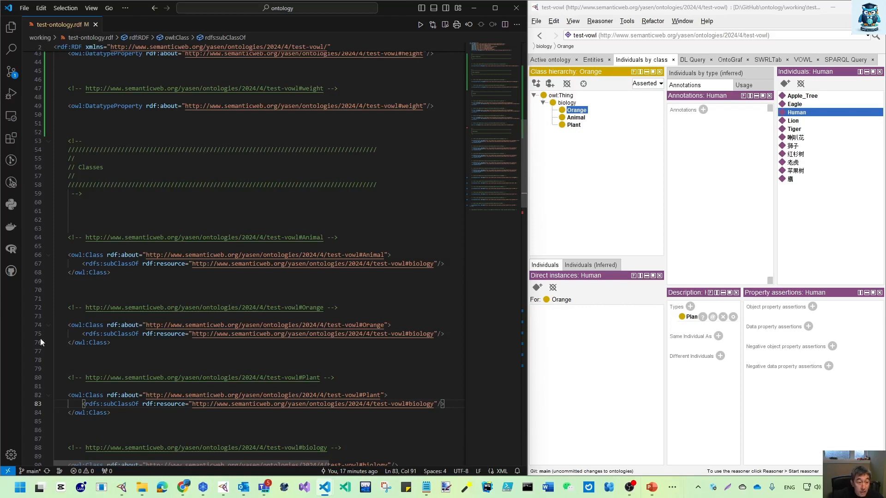
click(364, 323)
scroll(364, 323, down, 3)
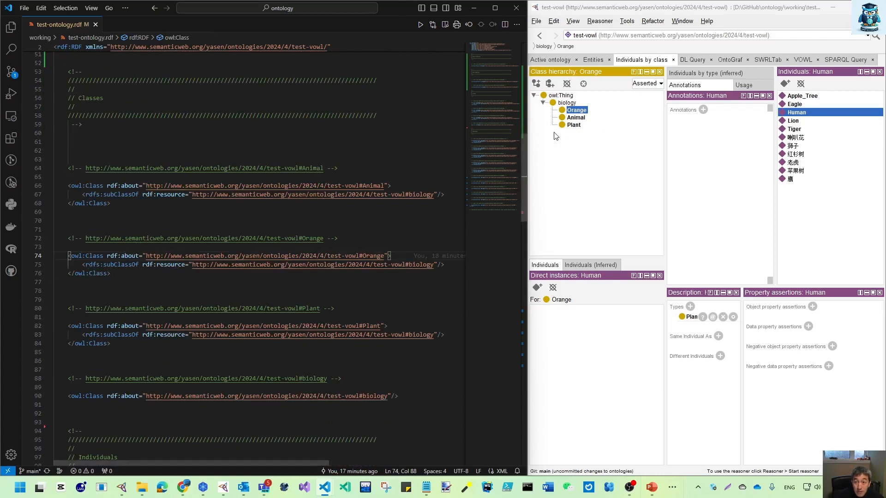
drag(446, 265, 77, 245)
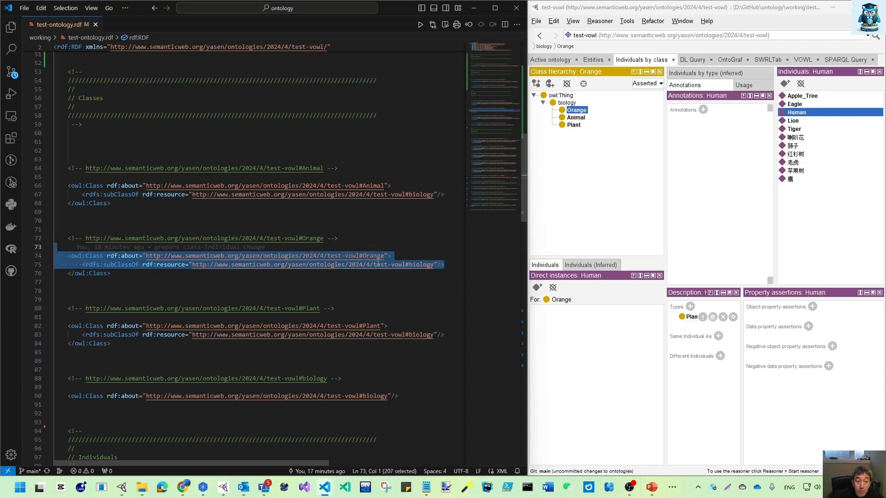
scroll(323, 292, down, 3)
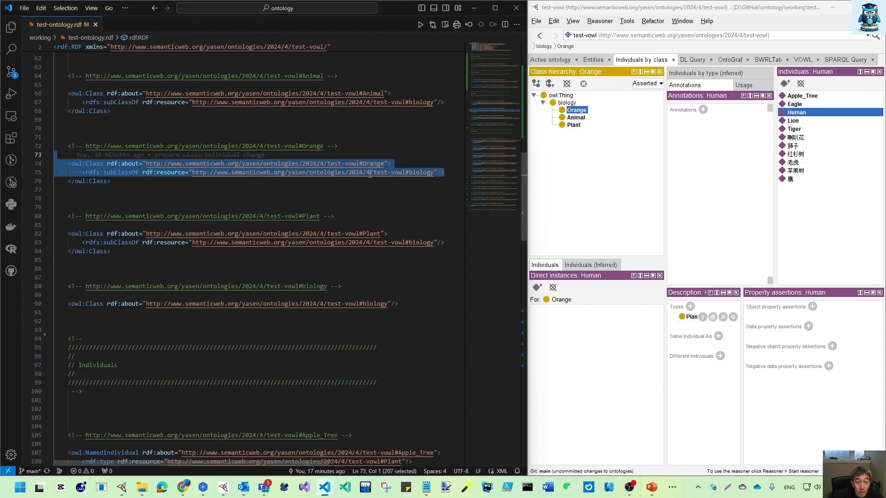
click(384, 164)
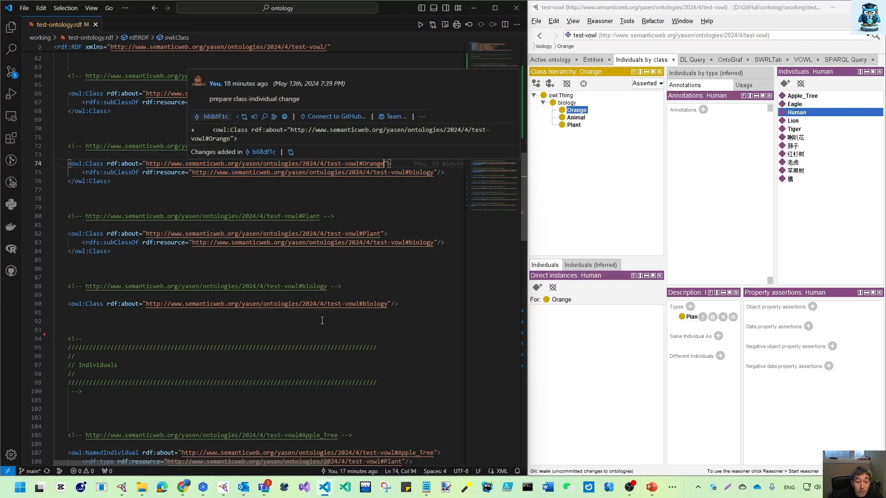
Step: Examine the Individuals section of the RDF source, comparing the rdf:type entries of the named individuals
scroll(386, 182, down, 3)
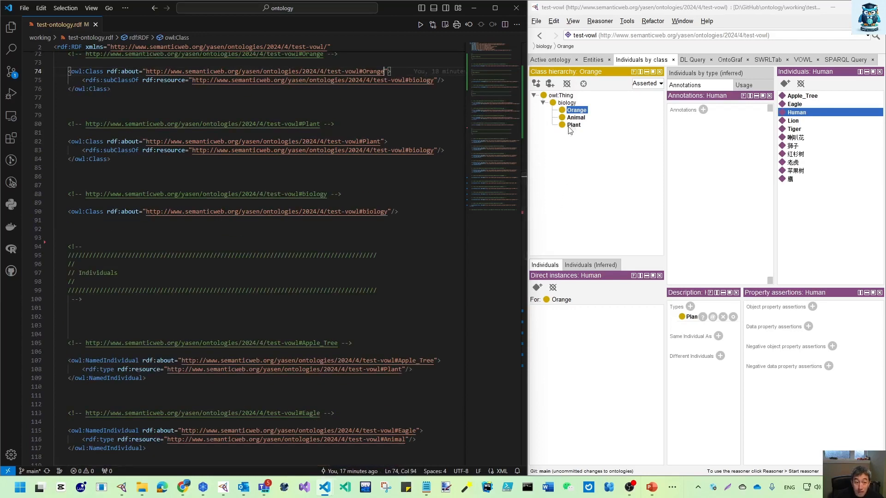
scroll(236, 331, down, 3)
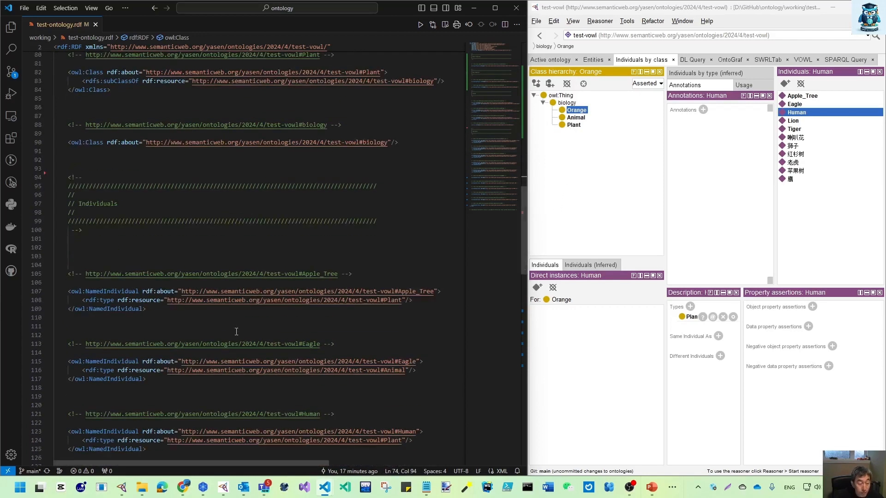
scroll(268, 355, down, 3)
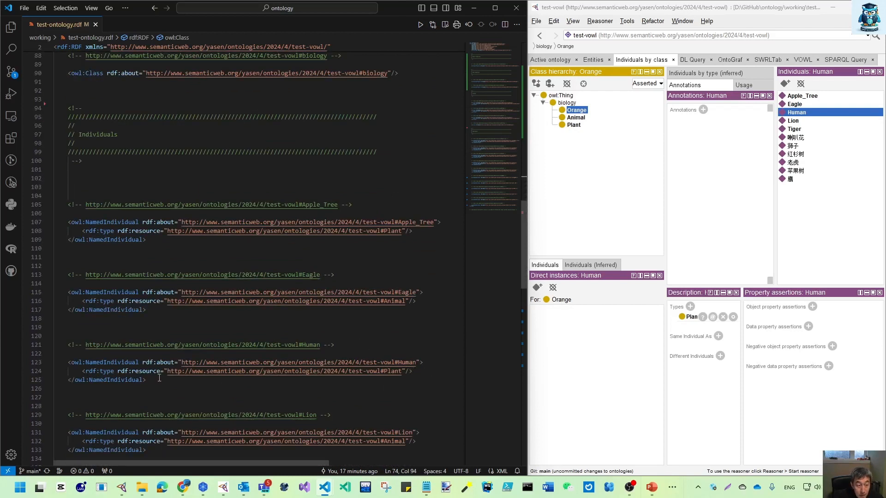
scroll(382, 360, down, 3)
click(412, 302)
click(413, 162)
Step: Duplicate the Apple_Tree owl:NamedIndividual block, including its comment, directly below the original in the RDF source
scroll(127, 175, up, 1)
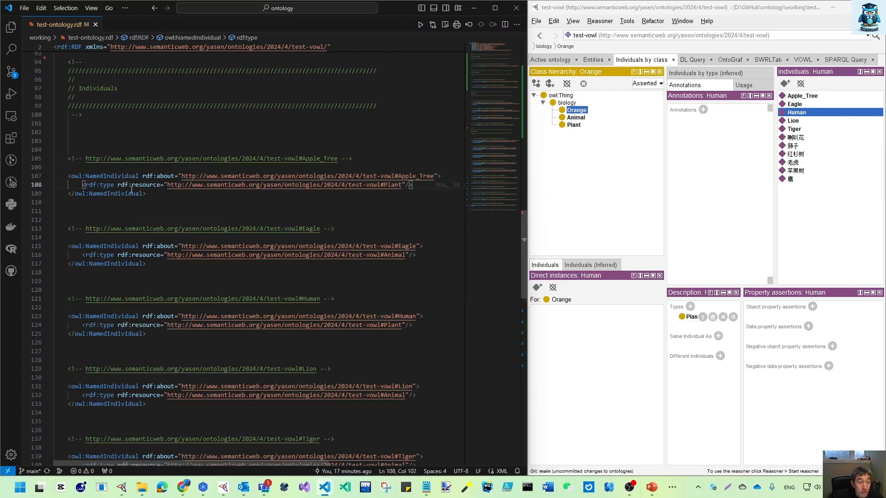
drag(146, 193, 68, 159)
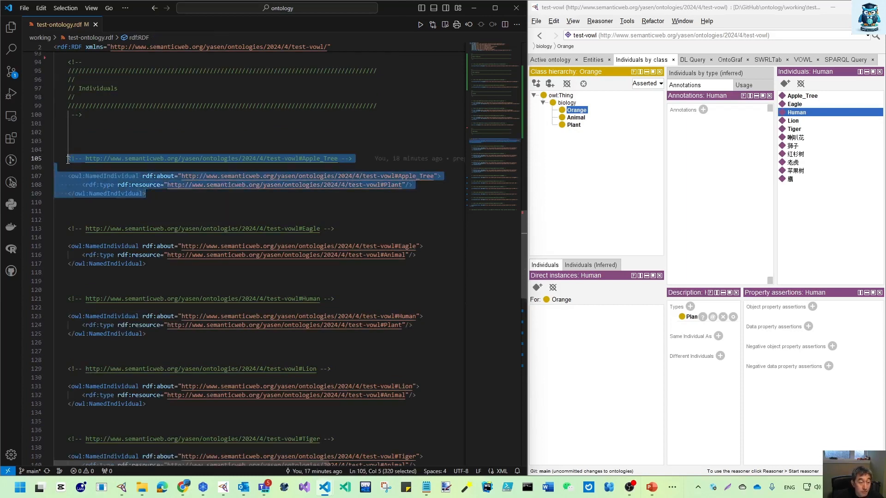
key(ctrl+c)
click(157, 197)
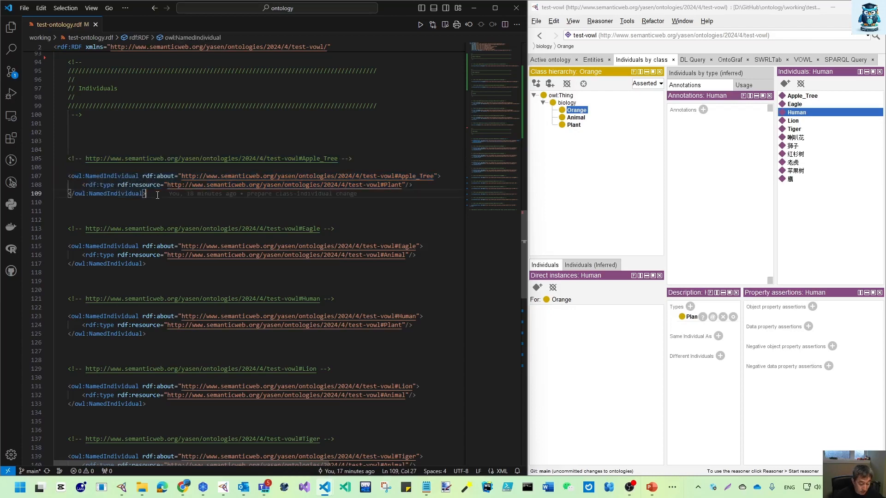
key(Return)
key(Return)
key(ctrl+v)
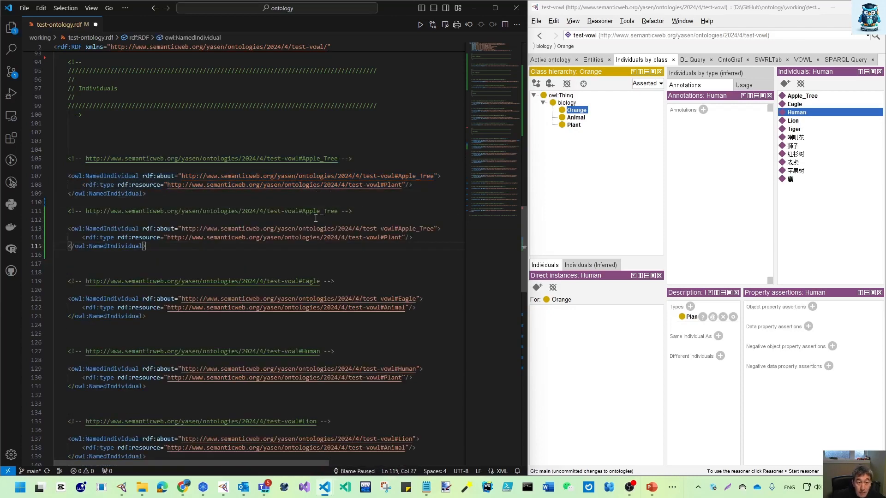
Step: Rename the duplicated individual to Orange in both its comment and its rdf:about IRI, and save the file
drag(302, 211, 338, 210)
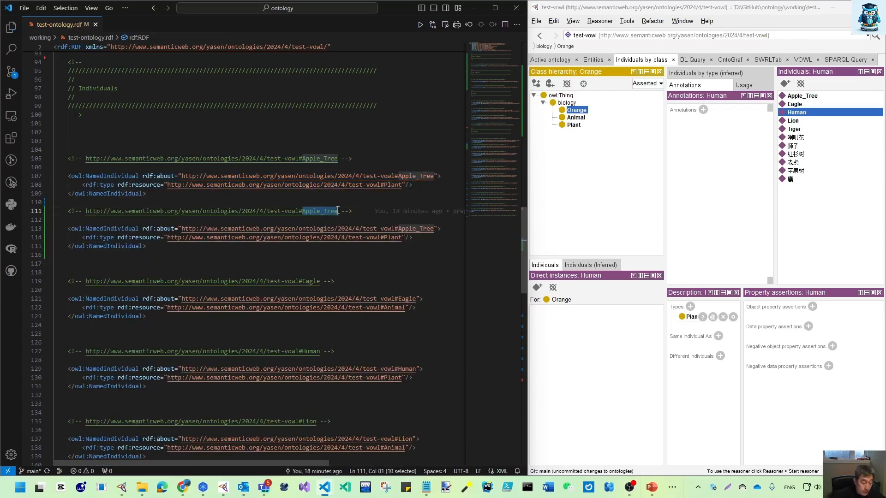
text(OR)
key(BackSpace)
text(range)
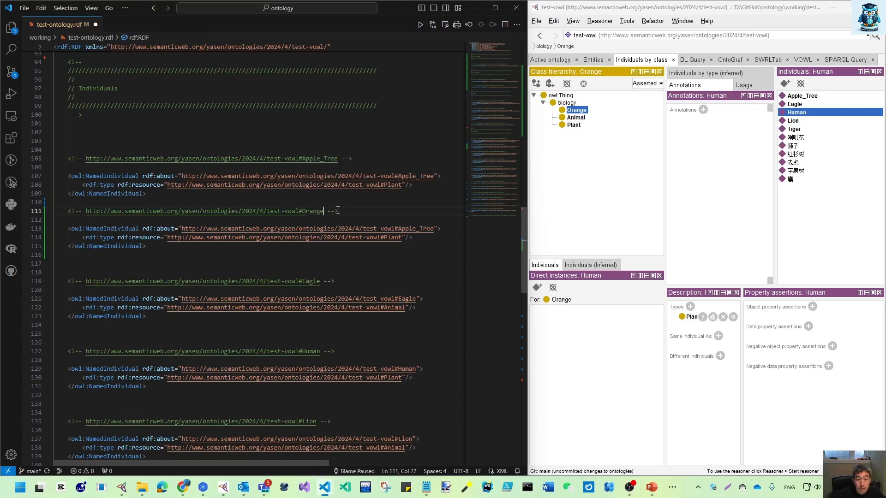
drag(398, 228, 431, 229)
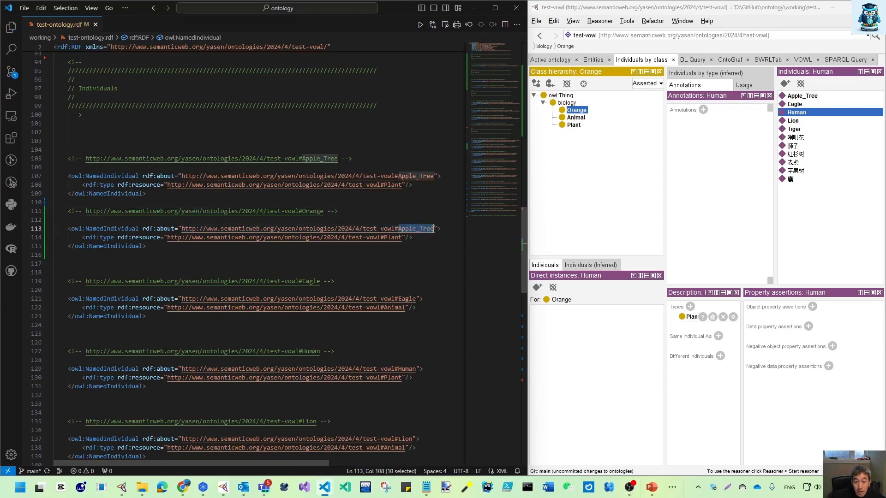
text(Organ)
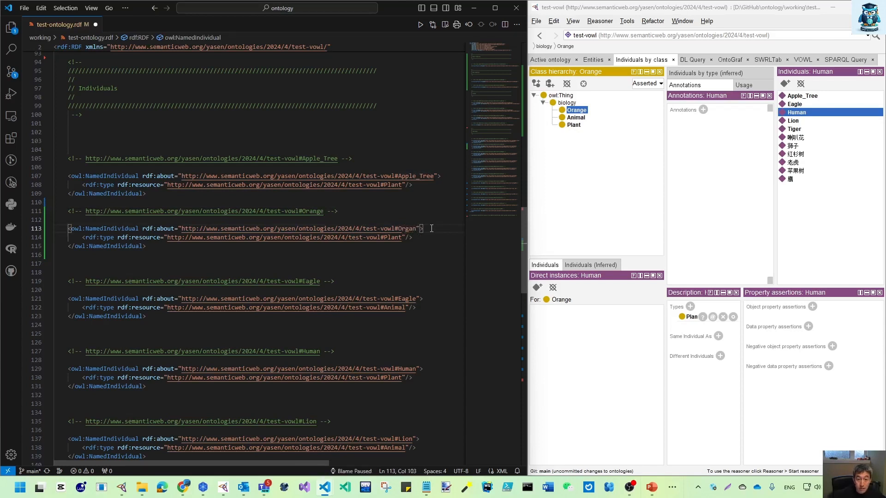
key(BackSpace)
key(BackSpace)
key(BackSpace)
text(ange)
key(ctrl+s)
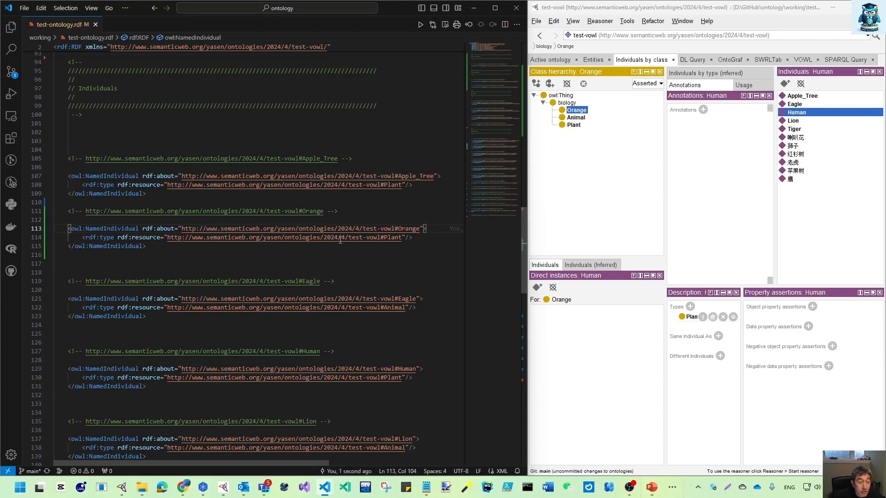
Step: Insert an extra blank line between the Apple_Tree and Orange individual blocks and save the file
click(149, 194)
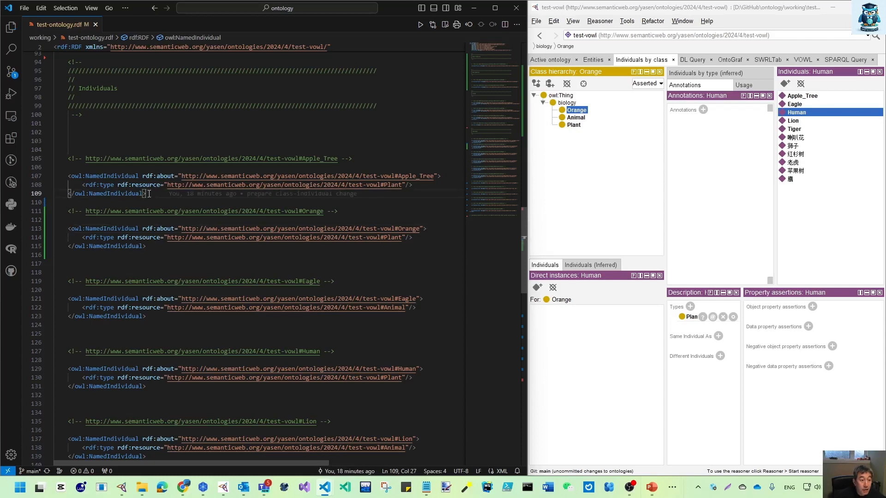
key(Return)
key(ctrl+s)
Step: Delete the Orange owl:Class declaration with its comment and surplus blank lines from the Classes section, and save the file
scroll(281, 186, up, 8)
scroll(282, 186, up, 4)
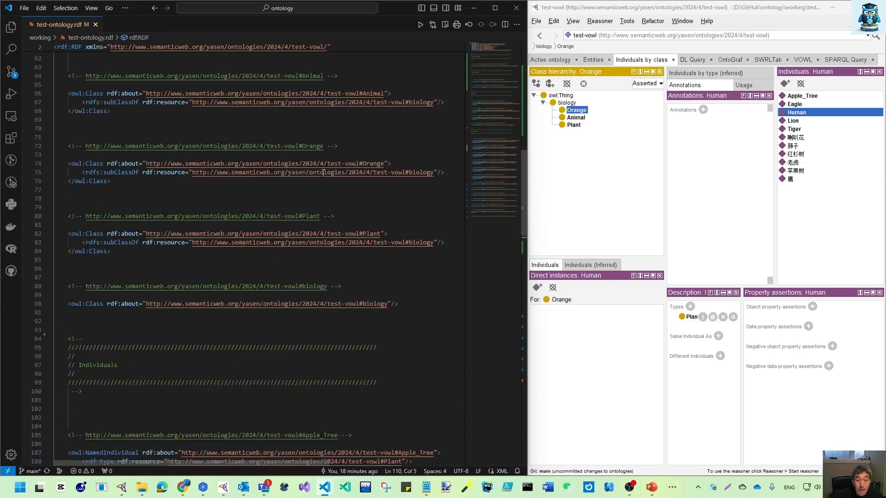
drag(111, 204, 68, 169)
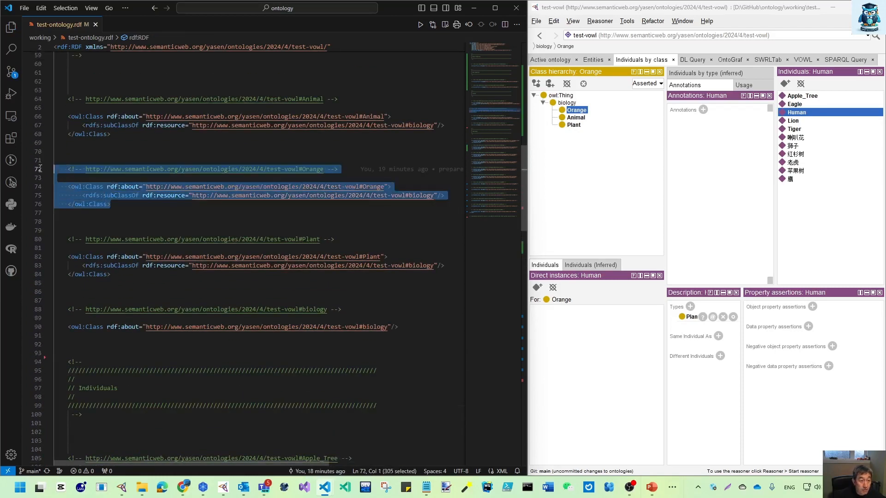
key(BackSpace)
key(BackSpace)
key(BackSpace)
key(BackSpace)
key(BackSpace)
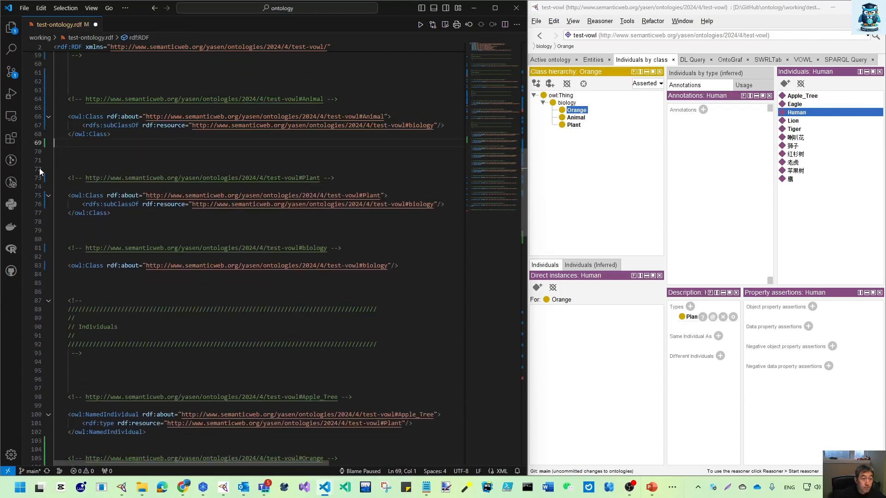
key(BackSpace)
key(BackSpace)
key(Delete)
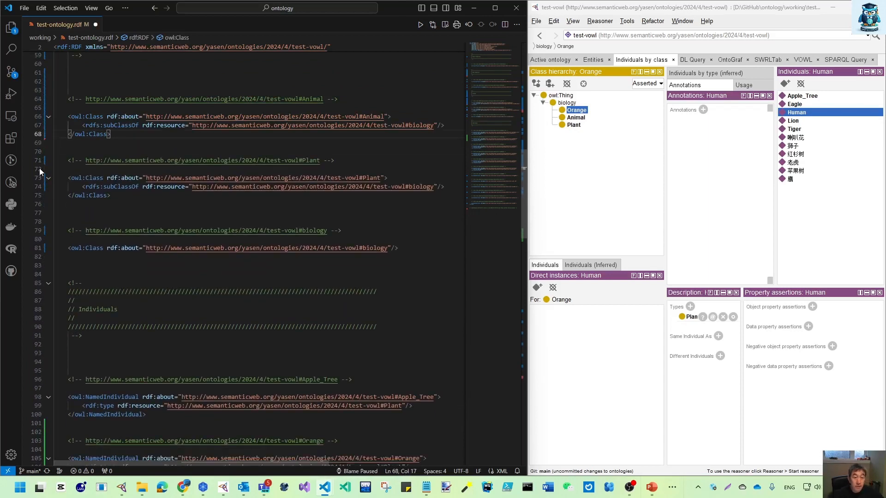
key(ctrl+s)
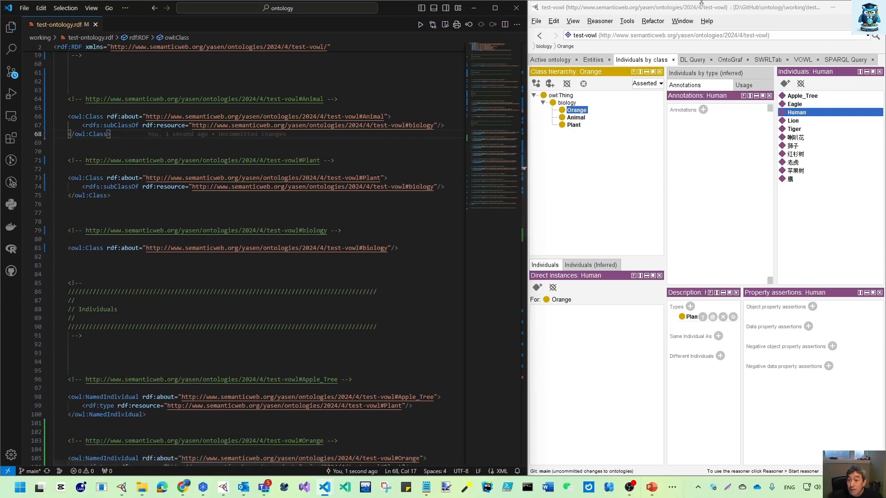
Step: Switch to Protégé, reload the externally changed test-vowl ontology and expand the biology class
click(751, 9)
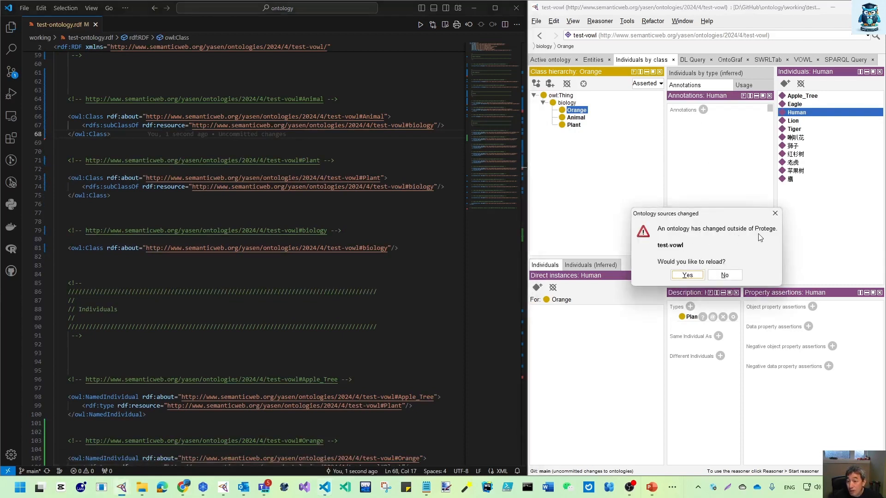
click(688, 276)
click(535, 96)
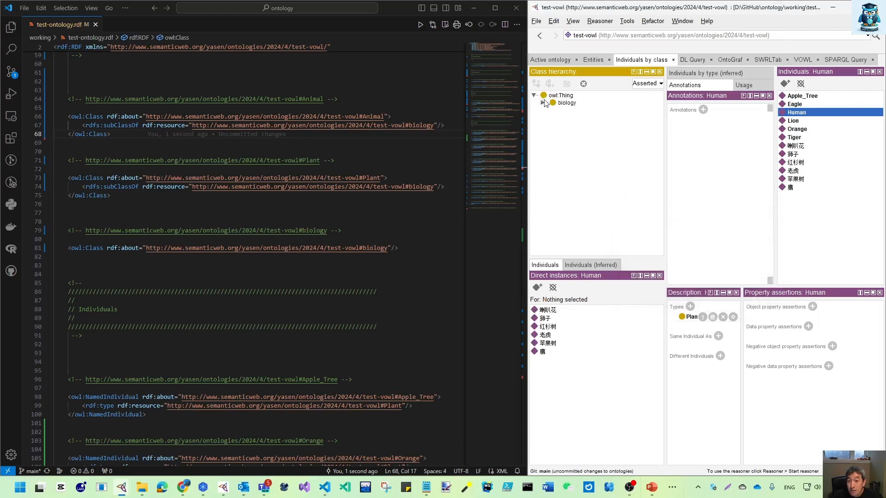
click(543, 103)
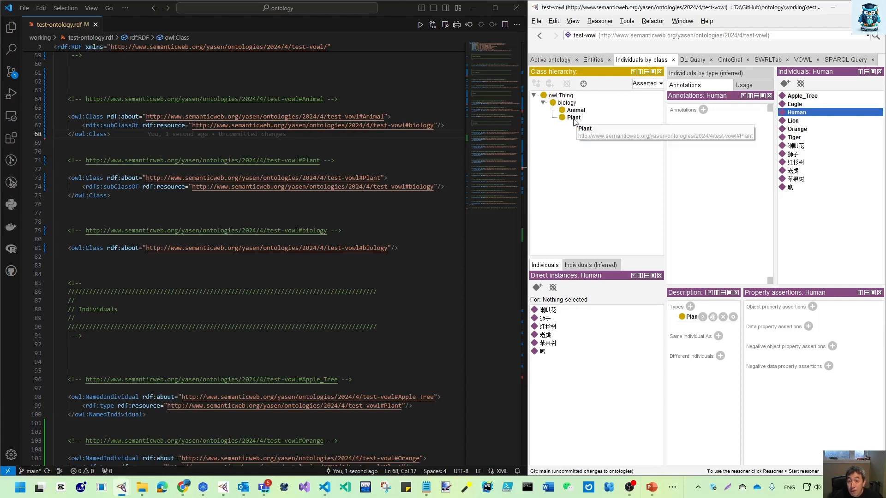
Step: Inspect the direct instances of the Plant class, checking the Orange and Human individuals
click(574, 118)
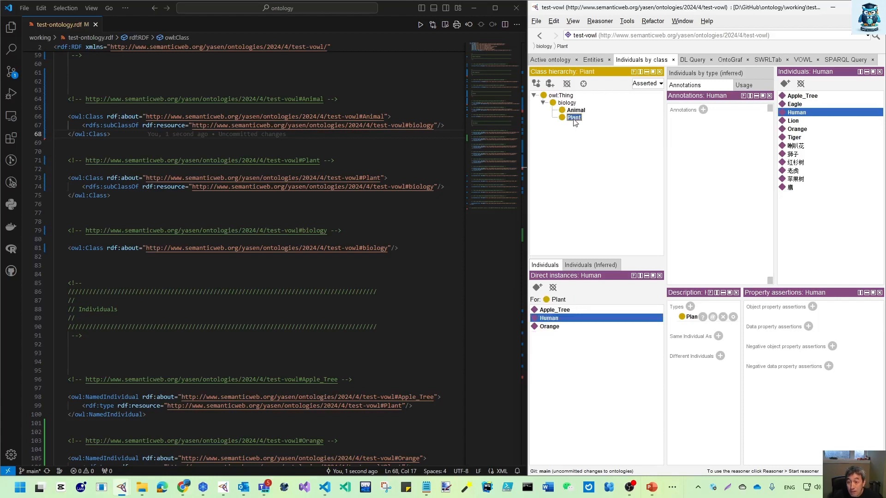
click(549, 327)
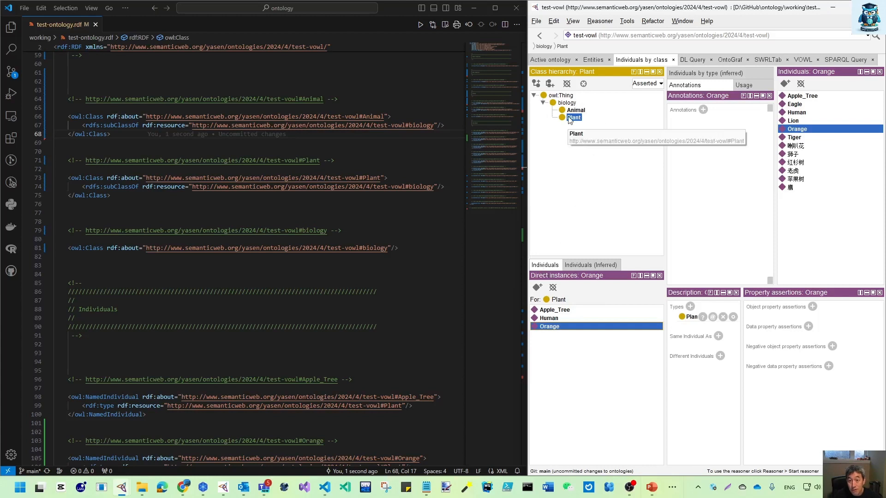
click(551, 320)
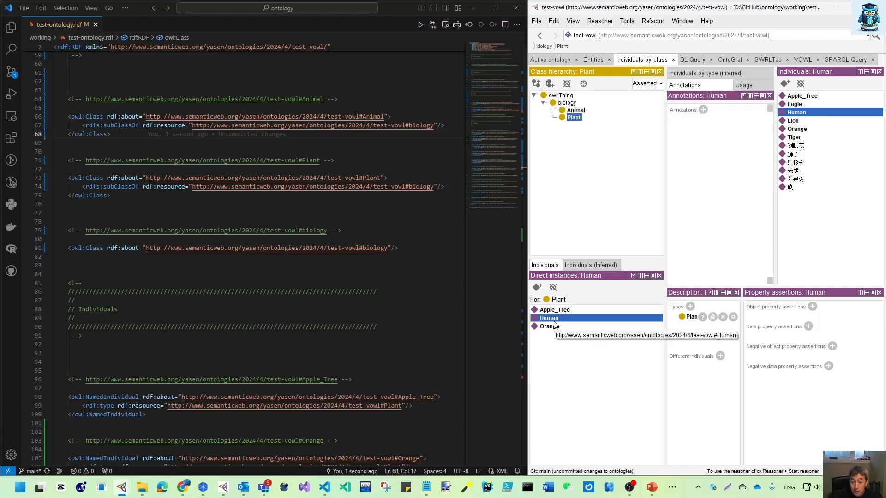
Step: In VS Code, duplicate the Plant owl:Class block with its comment below the original
drag(111, 195, 69, 160)
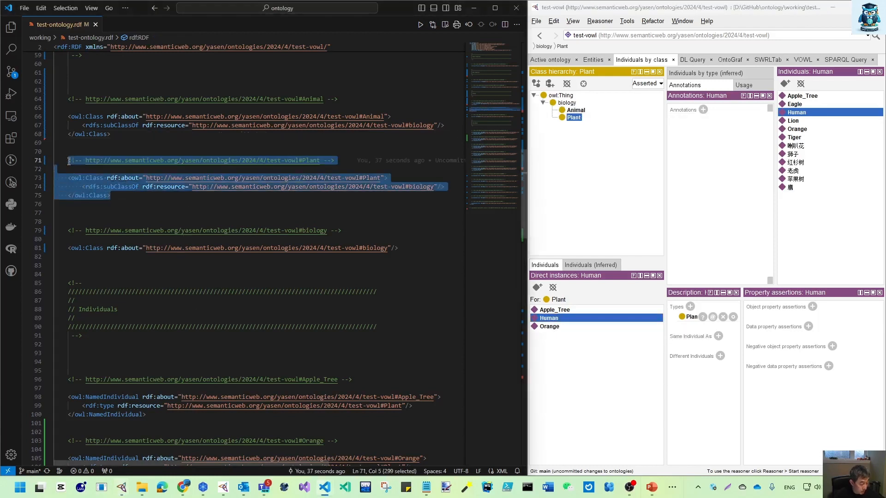
click(134, 198)
key(Return)
key(Return)
key(Return)
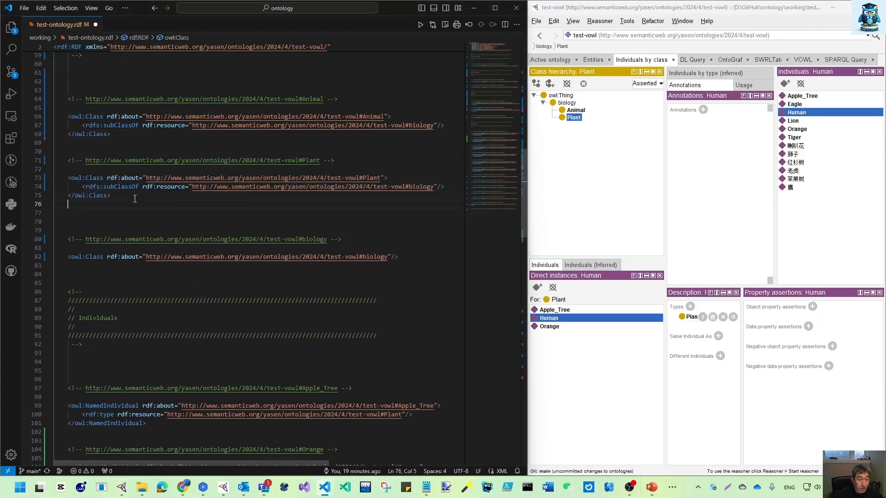
key(ctrl+v)
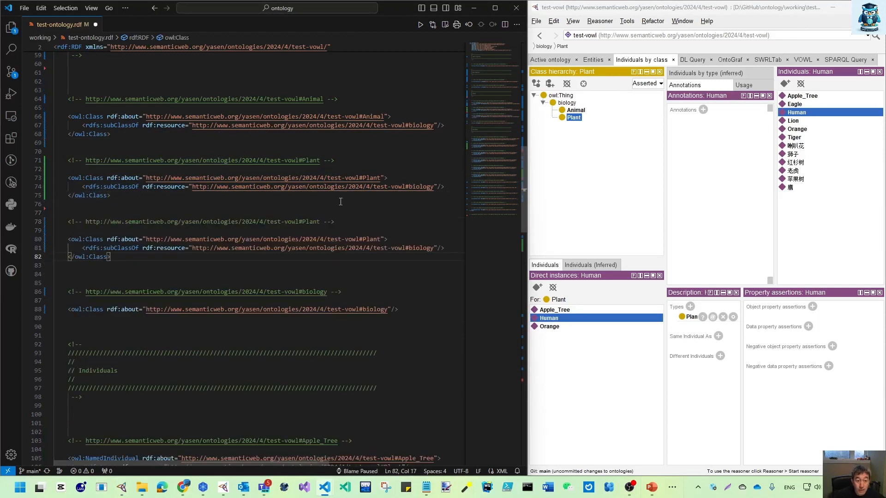
Step: Replace the IRI in the duplicated class's comment with the Human IRI copied from the Individuals section, and save
double_click(303, 221)
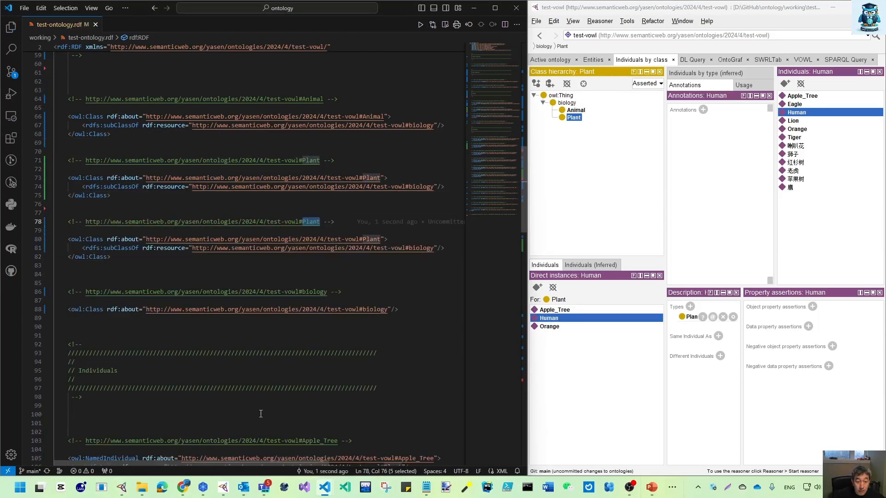
scroll(292, 175, down, 3)
scroll(293, 348, down, 3)
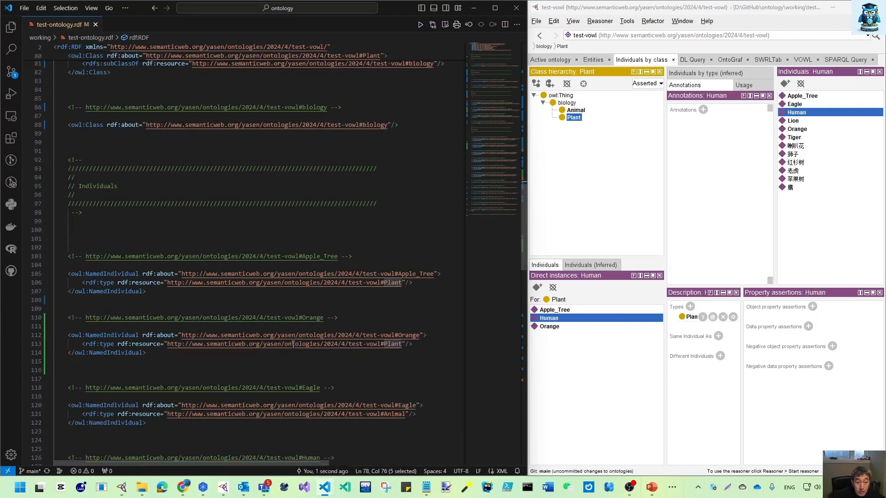
scroll(385, 408, down, 3)
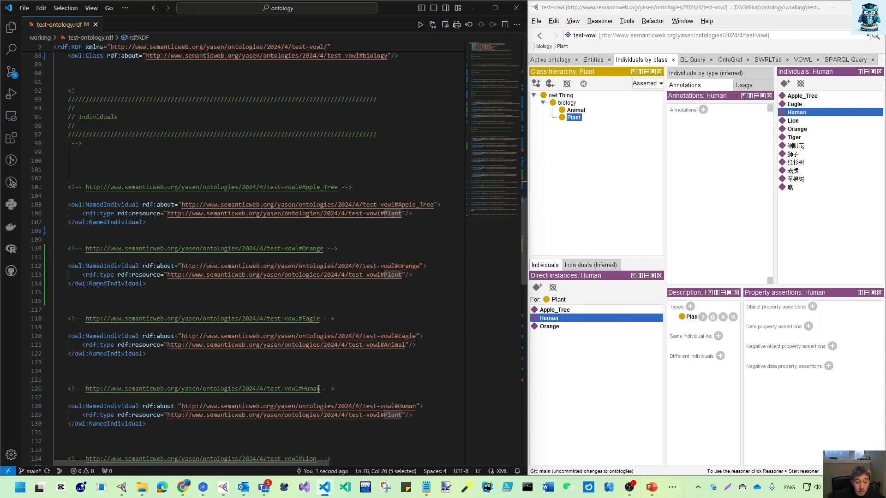
click(321, 389)
drag(322, 389, 85, 390)
key(ctrl+c)
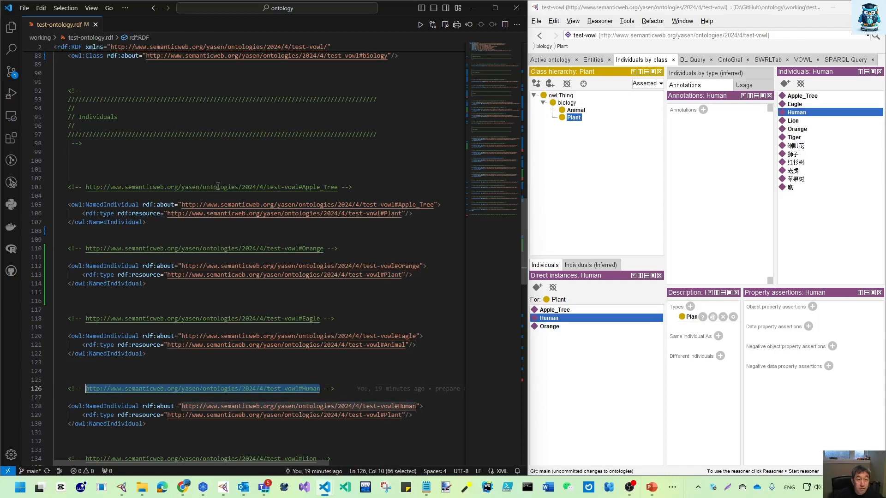
scroll(220, 186, up, 7)
drag(320, 175, 85, 176)
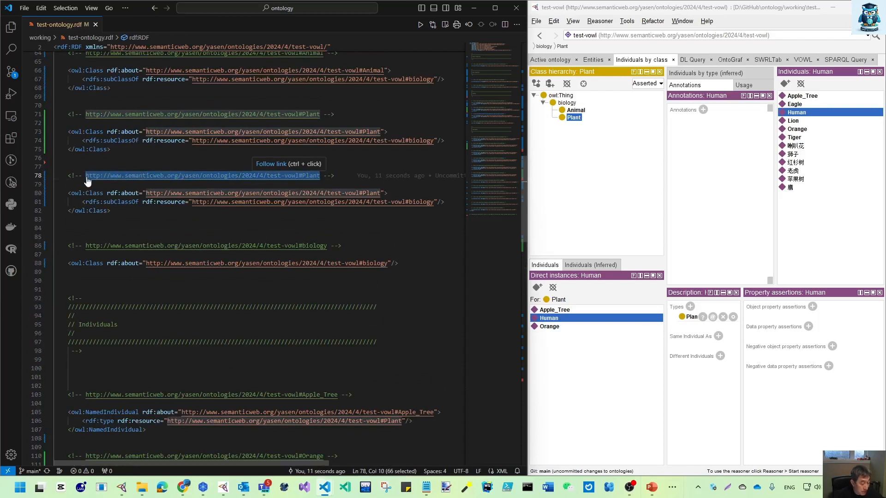
key(ctrl+v)
key(ctrl+s)
Step: Replace the duplicated class's rdf:about IRI with the Human IRI and save the file
click(147, 193)
drag(146, 193, 381, 194)
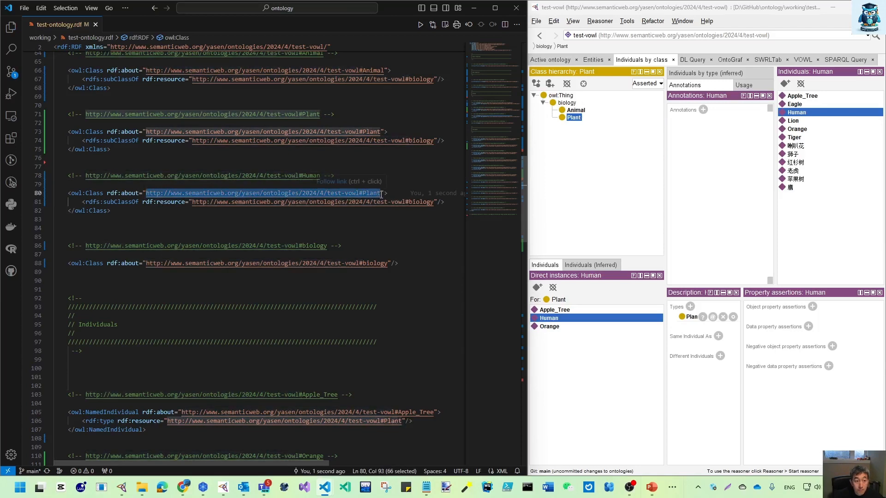
key(ctrl+v)
key(ctrl+s)
Step: Delete the Human owl:NamedIndividual block with its comment and surplus blank lines from the Individuals section, and save the file
scroll(200, 378, down, 9)
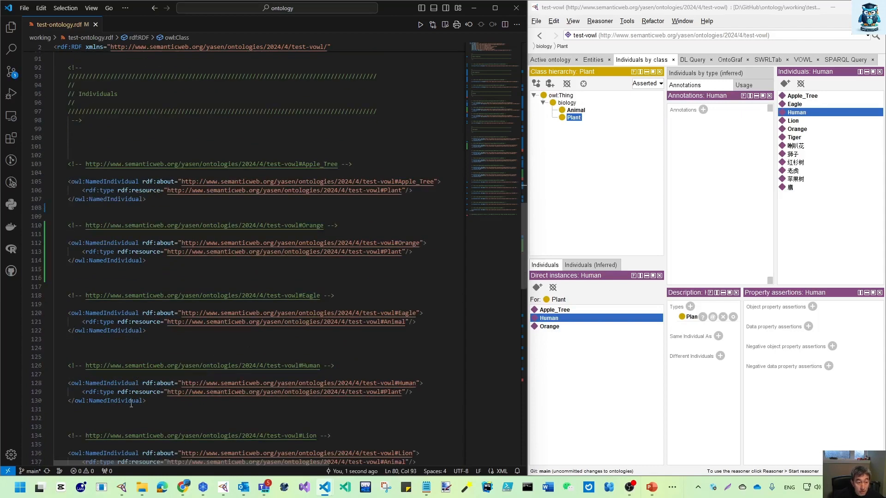
drag(145, 412, 51, 346)
key(BackSpace)
key(BackSpace)
key(BackSpace)
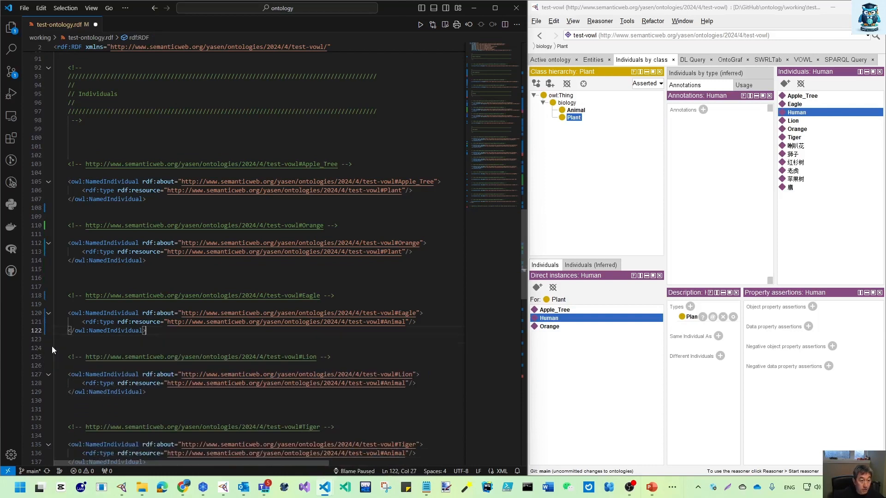
key(ctrl+s)
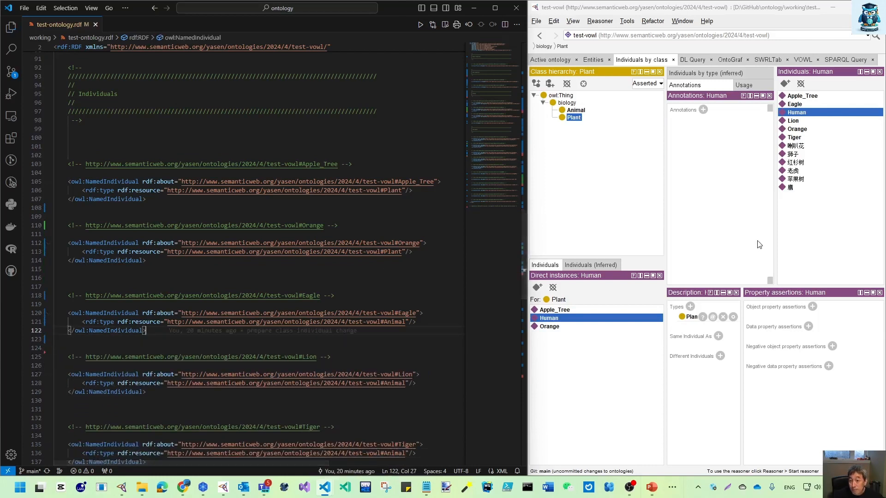
Step: Reload the changed ontology in Protégé and review the class and individual declarations in the RDF source
click(687, 275)
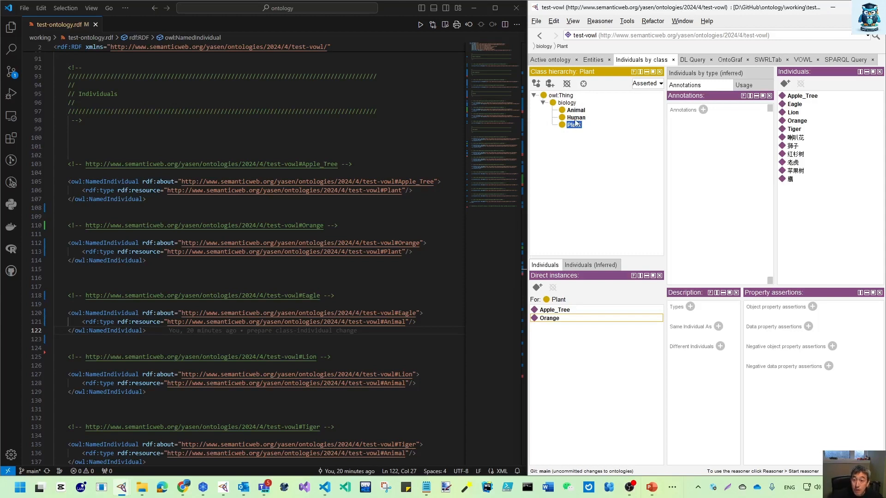
scroll(148, 154, up, 5)
scroll(149, 153, up, 5)
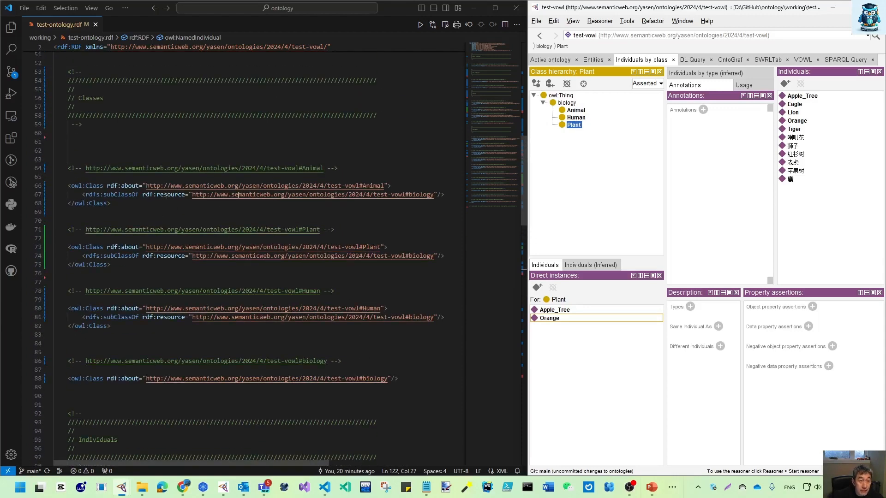
scroll(258, 217, up, 10)
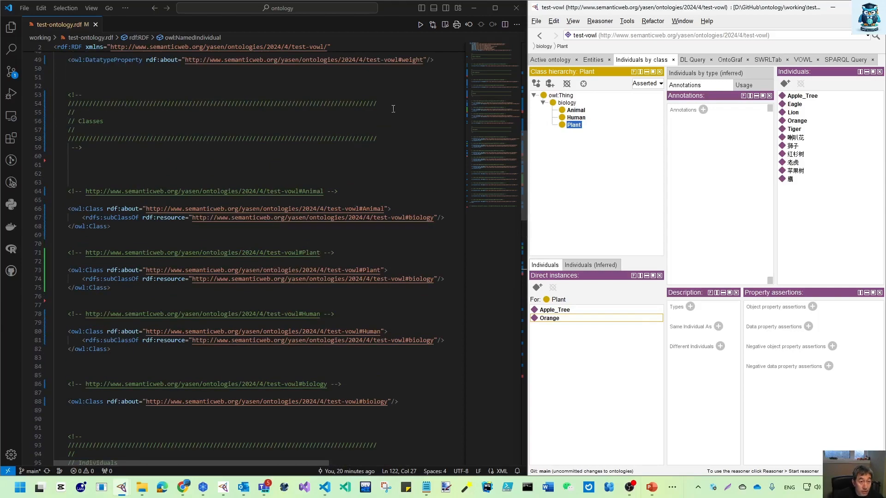
drag(527, 101, 532, 440)
scroll(207, 241, up, 4)
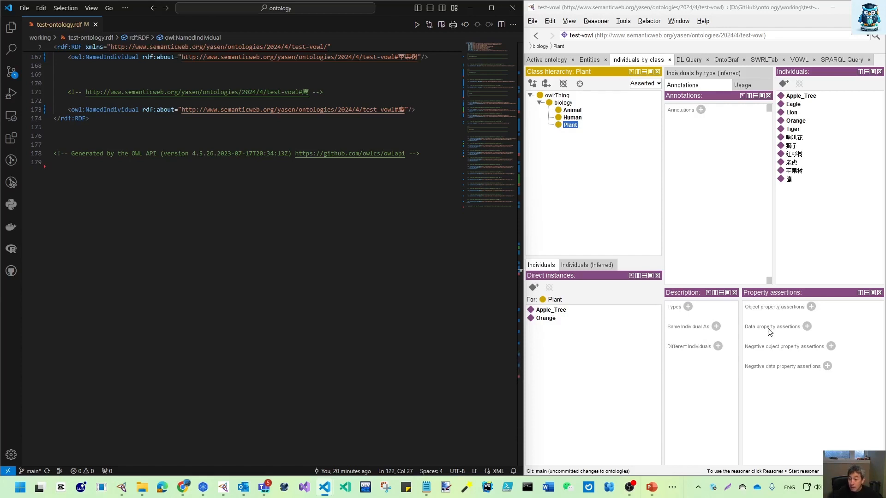
Step: Check the Human class's direct instances in Protégé and view its description among the classes in the Entities view
click(572, 118)
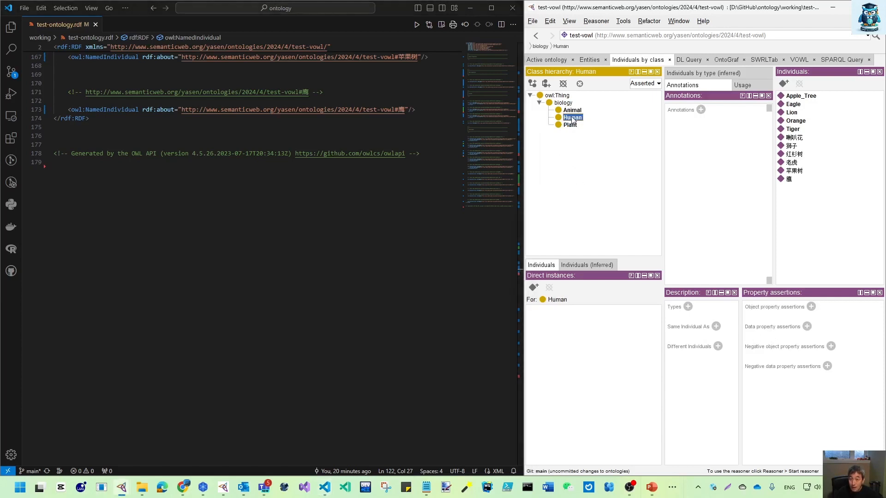
click(585, 60)
click(559, 86)
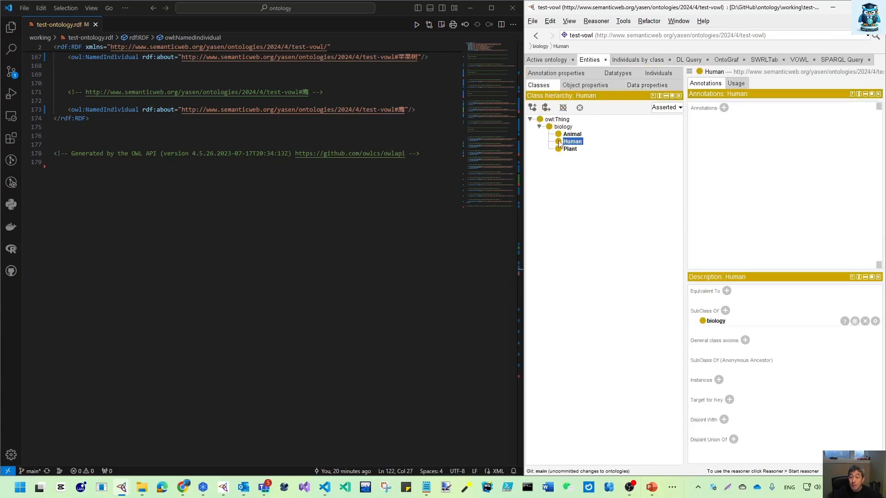